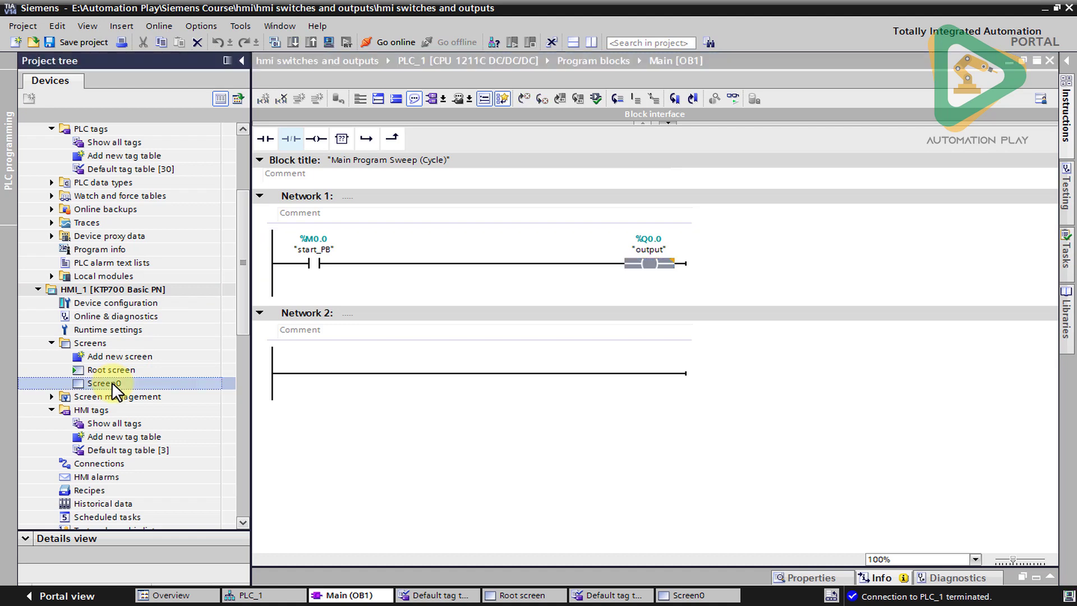
Open the HMI's Screen0 and place a circle on it just to the right of the Screen0 text label.
left_click(1071, 64)
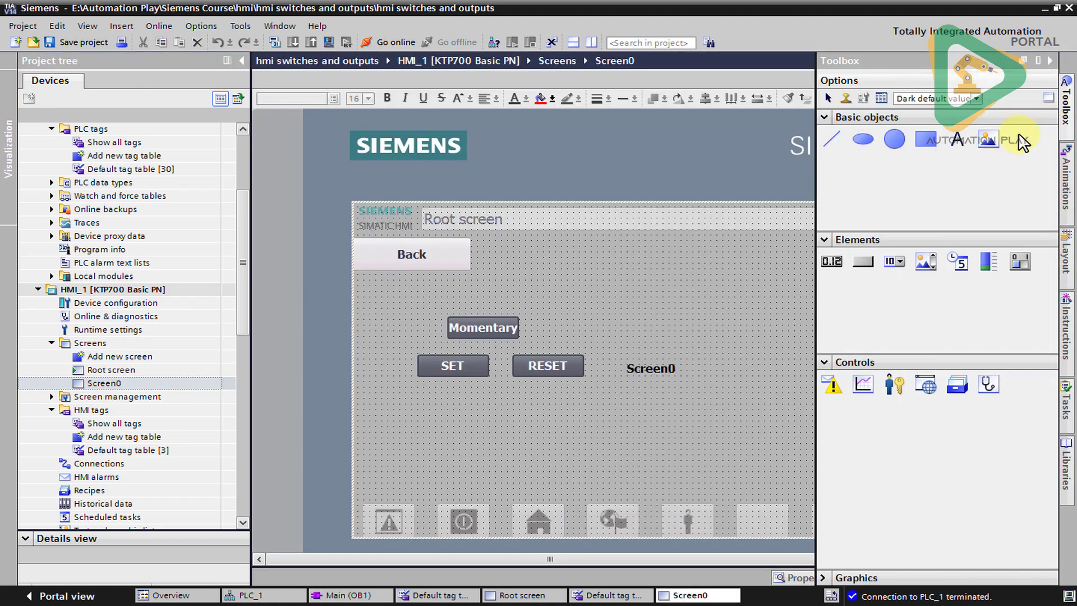
left_click(864, 140)
key("Escape")
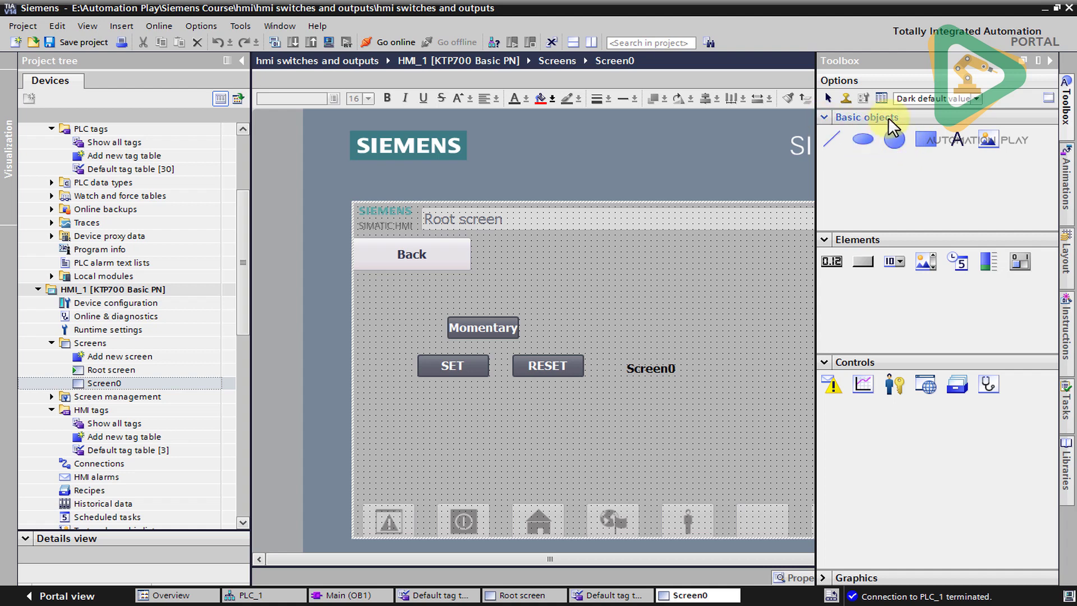
left_click_drag(894, 140, 804, 382)
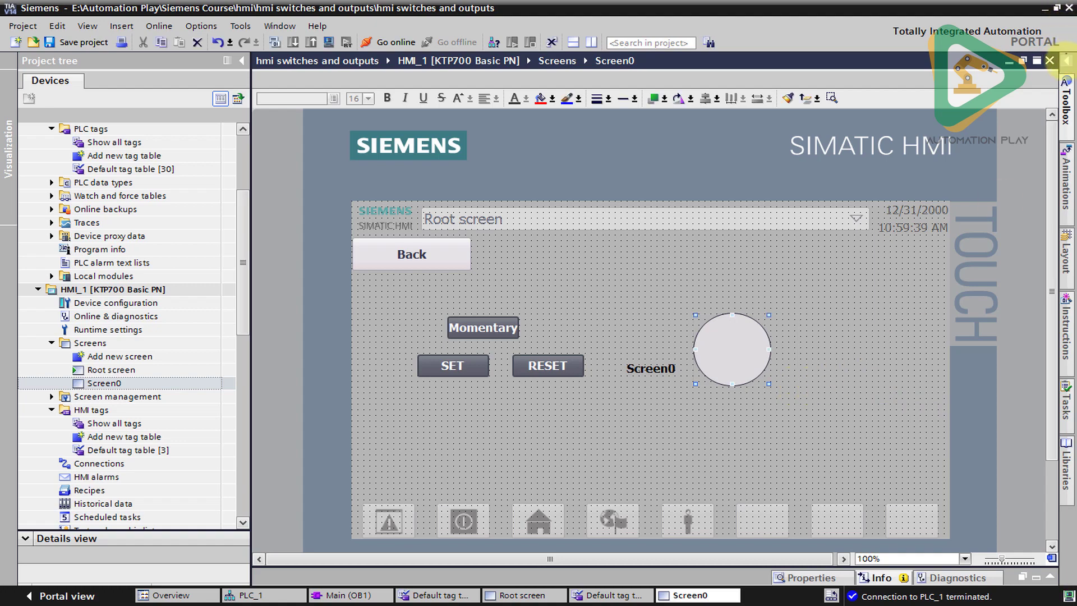
left_click(1065, 93)
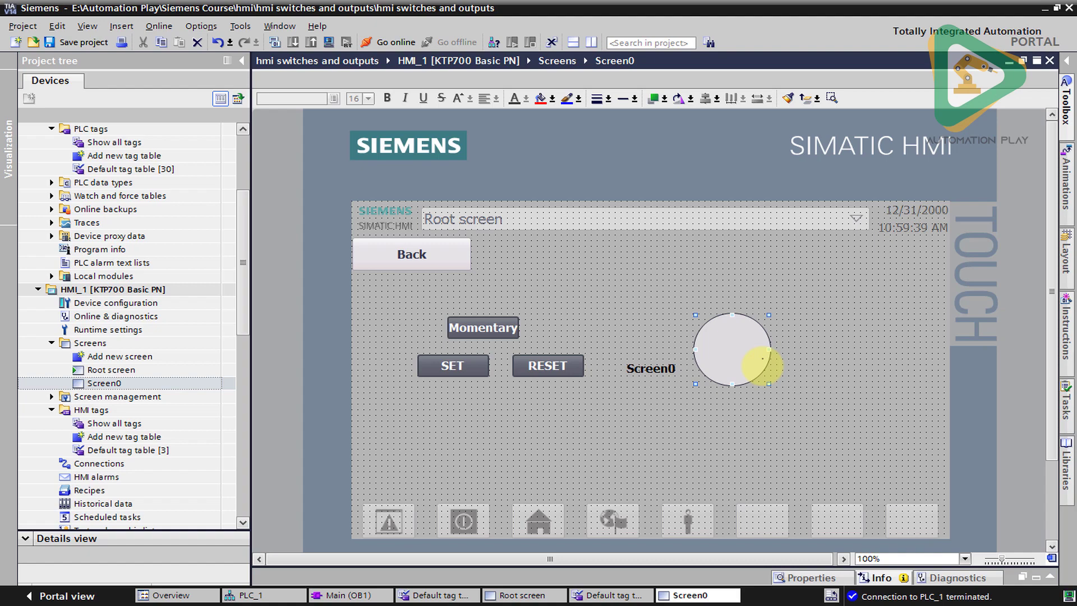
Add an Appearance animation to the circle and link it to the HMI tag hmi_output.
double_click(763, 359)
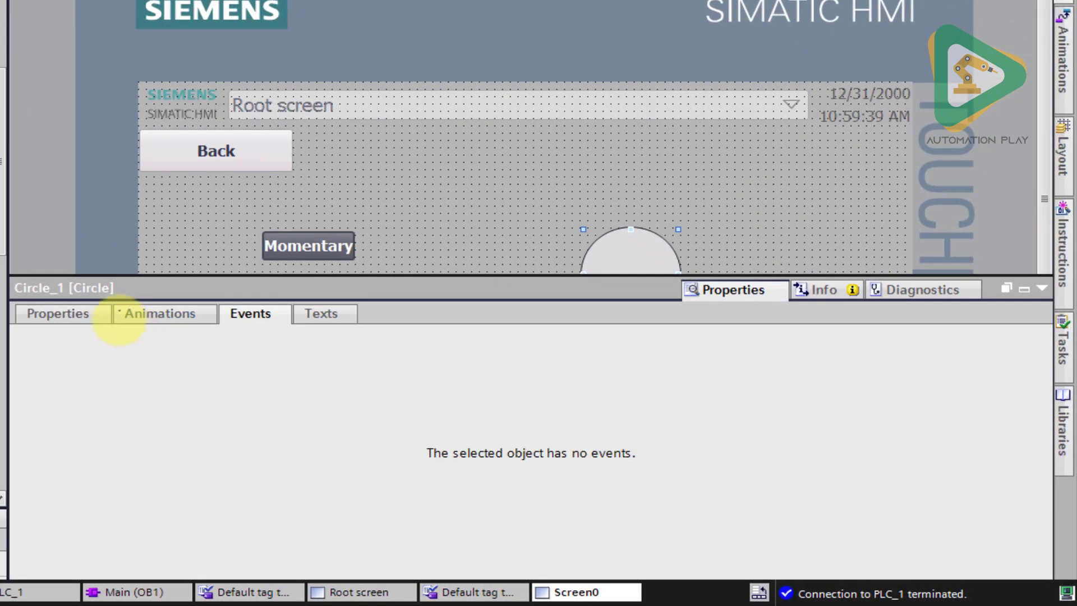
left_click(84, 314)
left_click(140, 314)
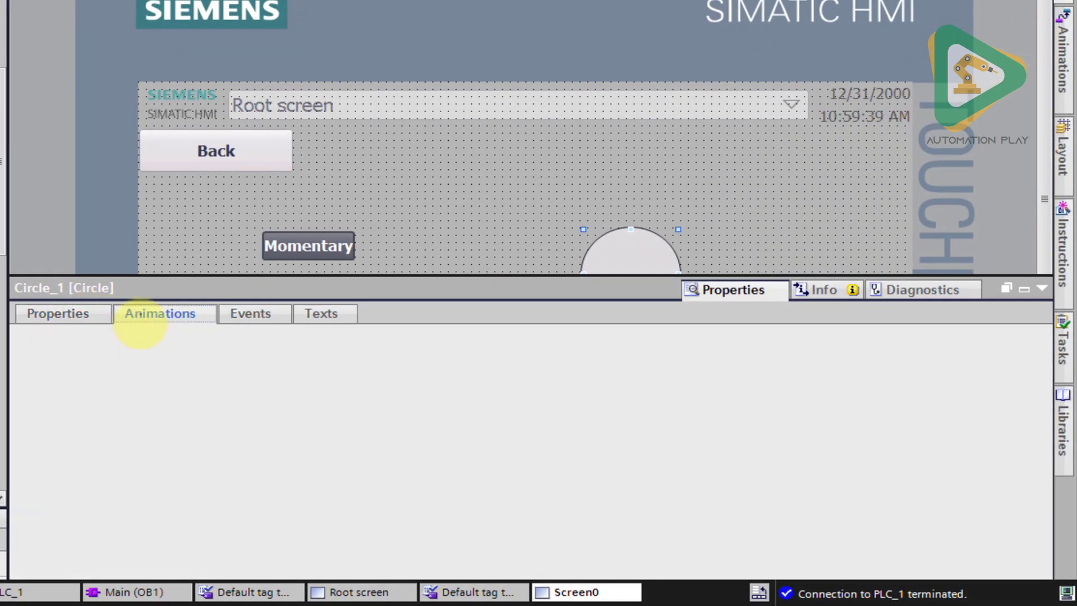
left_click(70, 379)
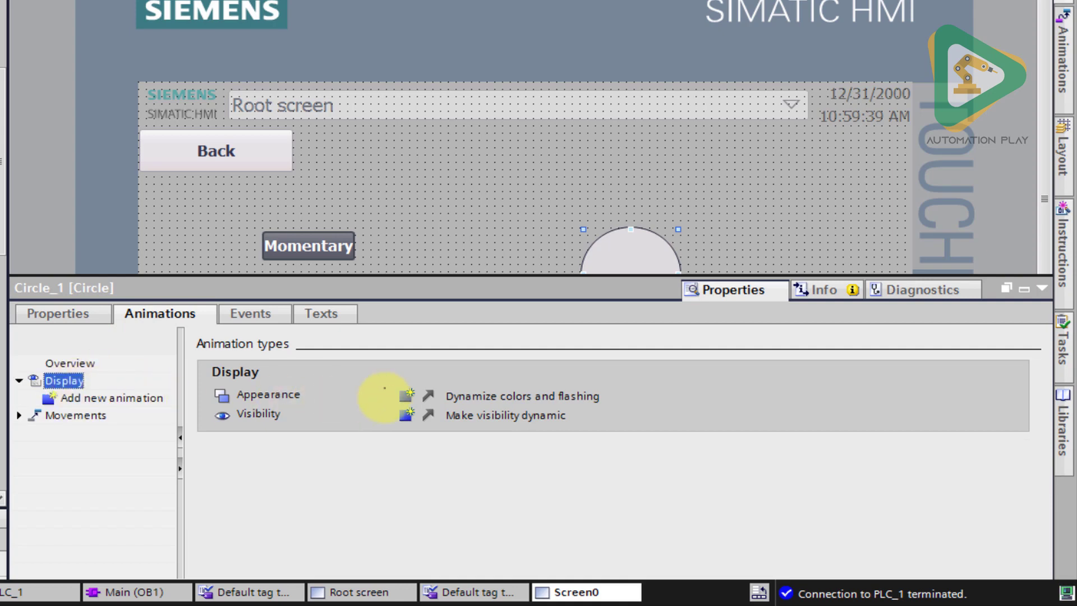
left_click(407, 396)
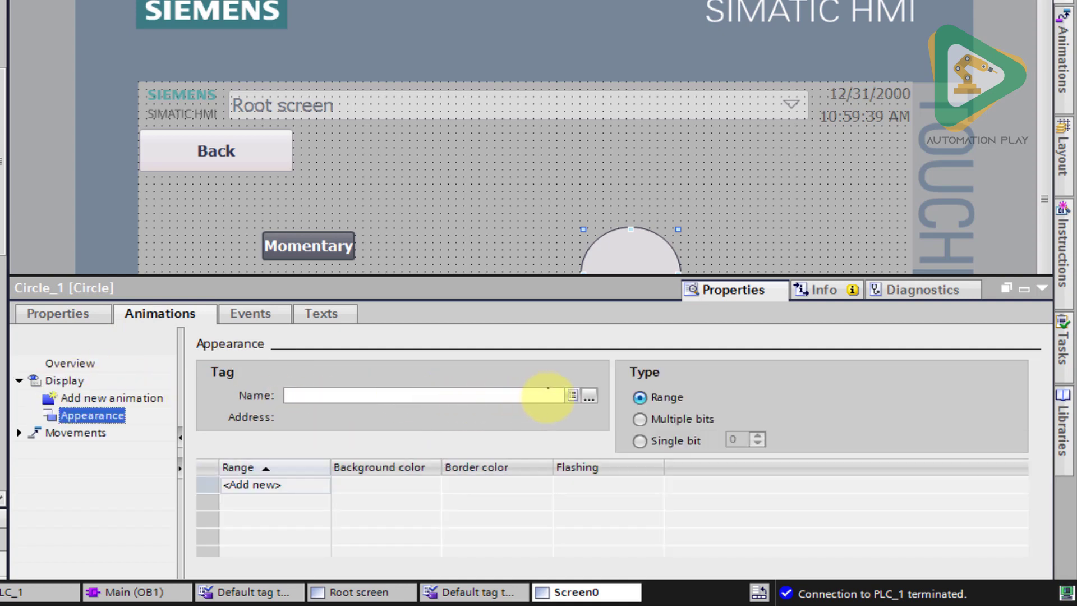
left_click(588, 395)
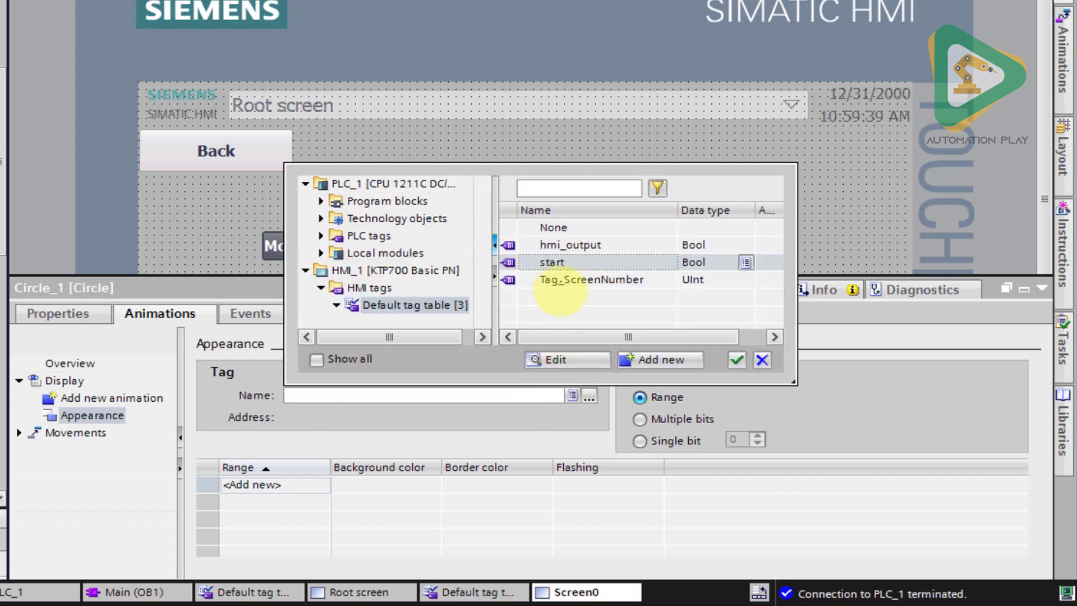
double_click(570, 245)
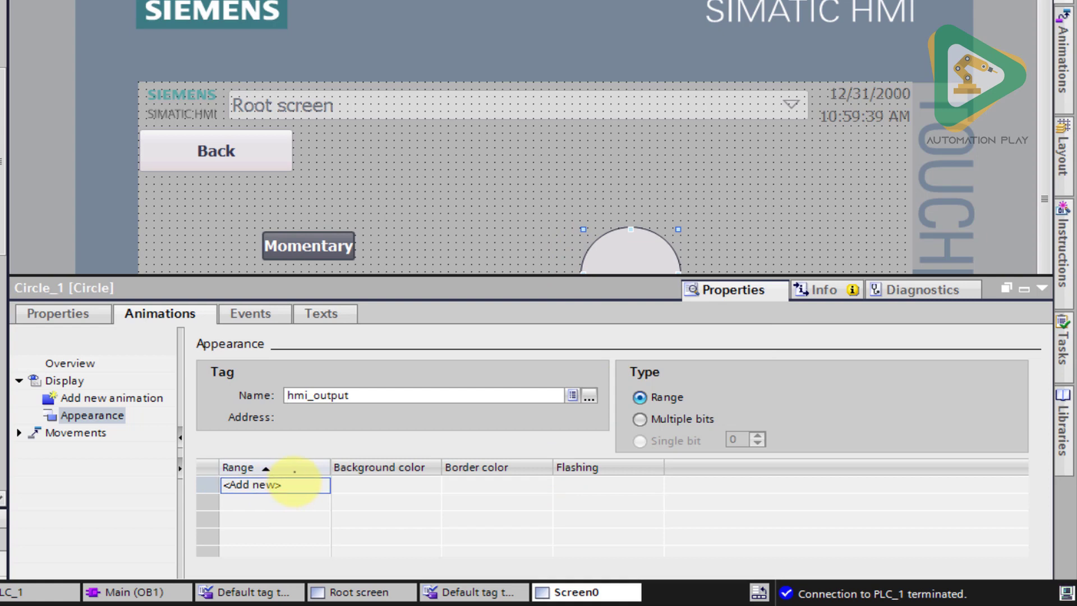
Add ranges 0 and 1 to the circle's appearance animation, with background colors red (255, 0, 0) for 0 and green (49, 154, 99) for 1.
double_click(294, 484)
double_click(283, 502)
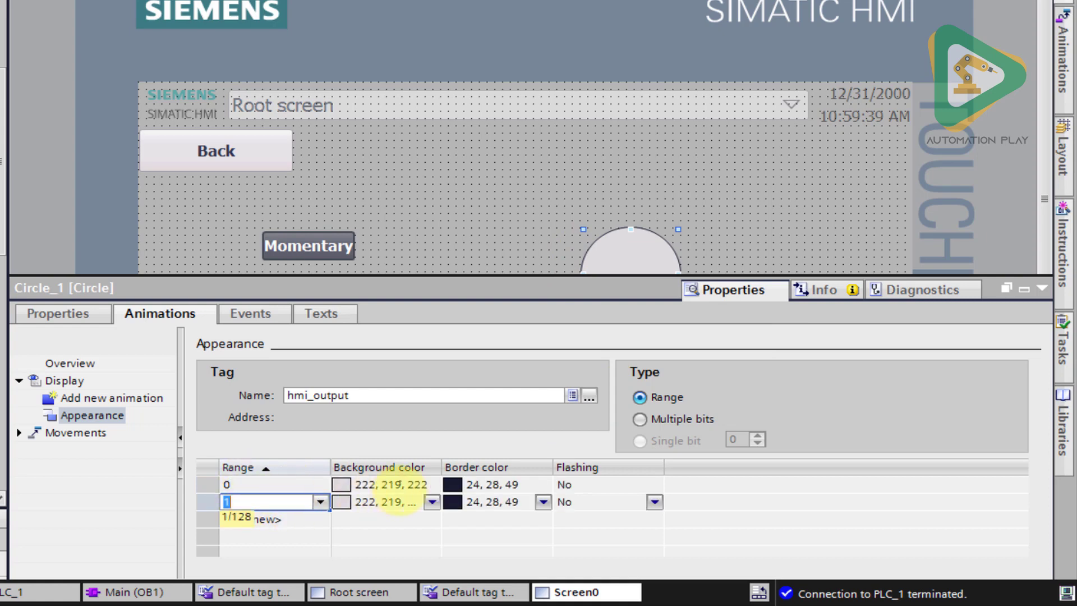
left_click(416, 484)
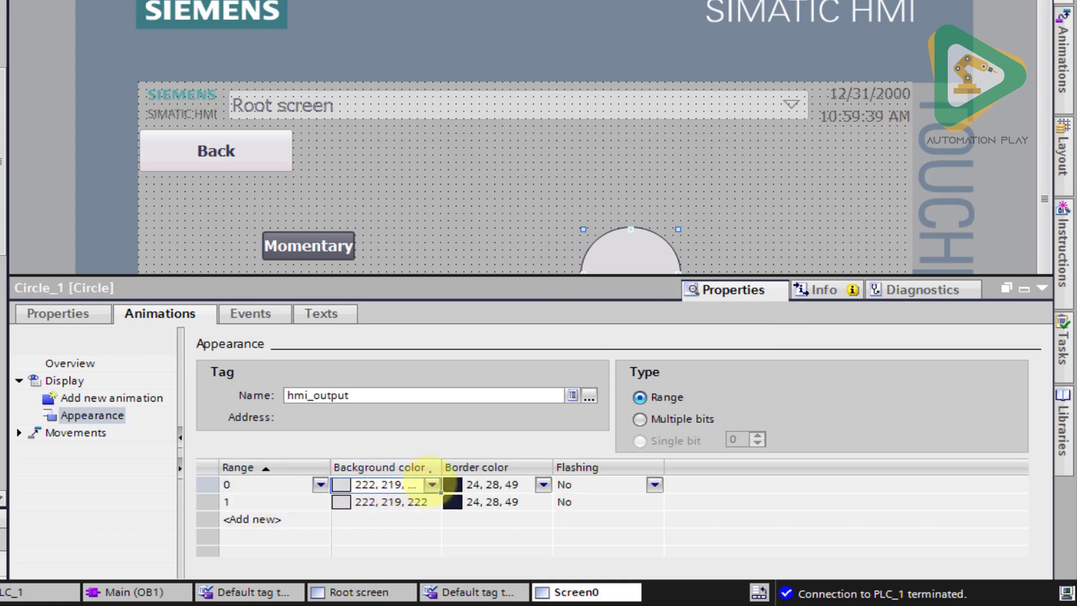
left_click(432, 485)
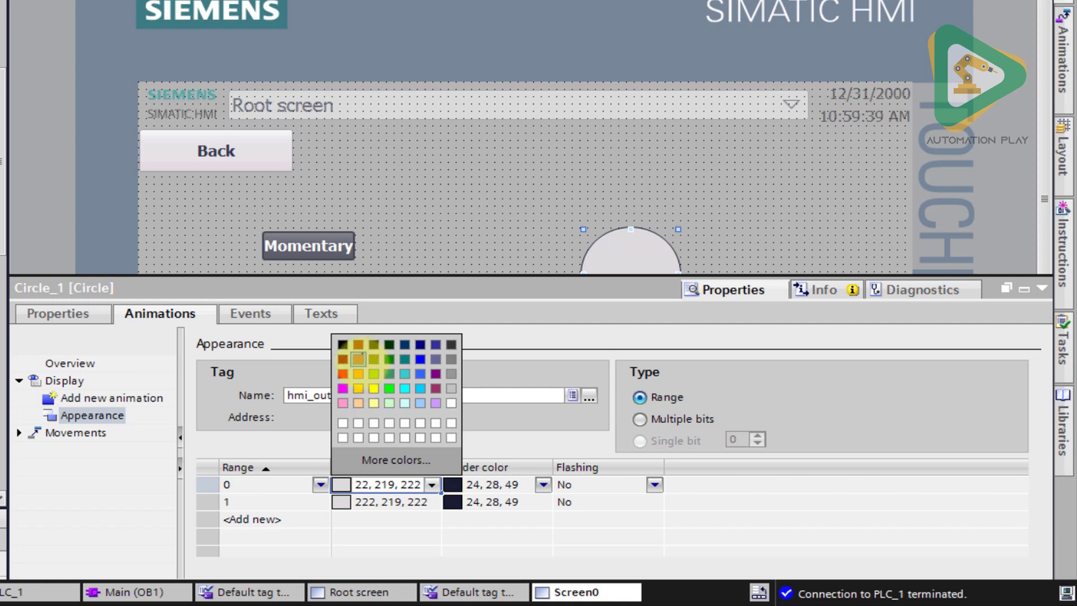
left_click(342, 374)
left_click(429, 502)
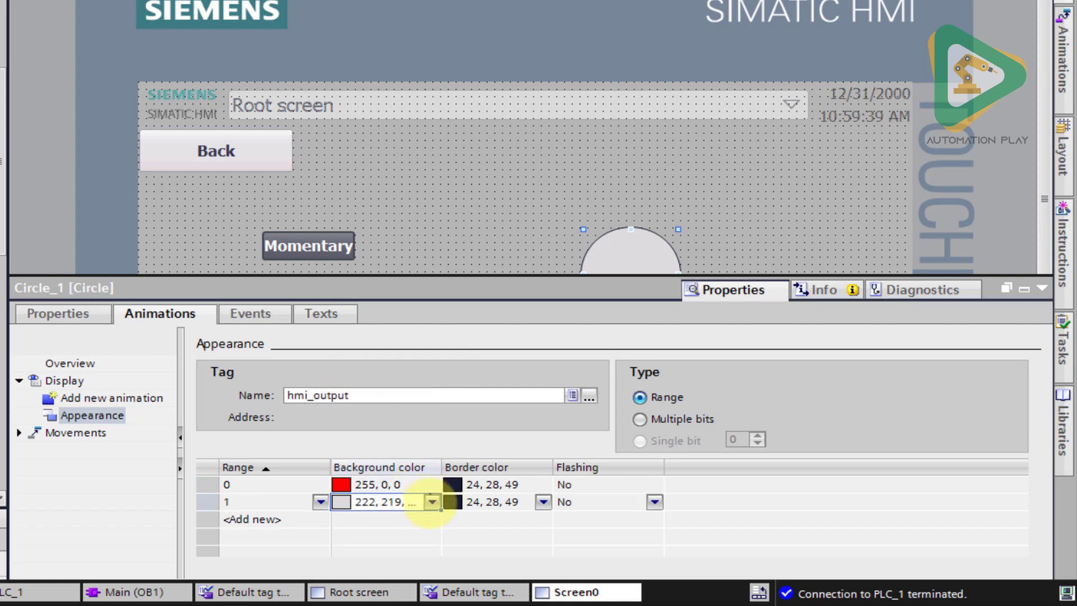
left_click(431, 501)
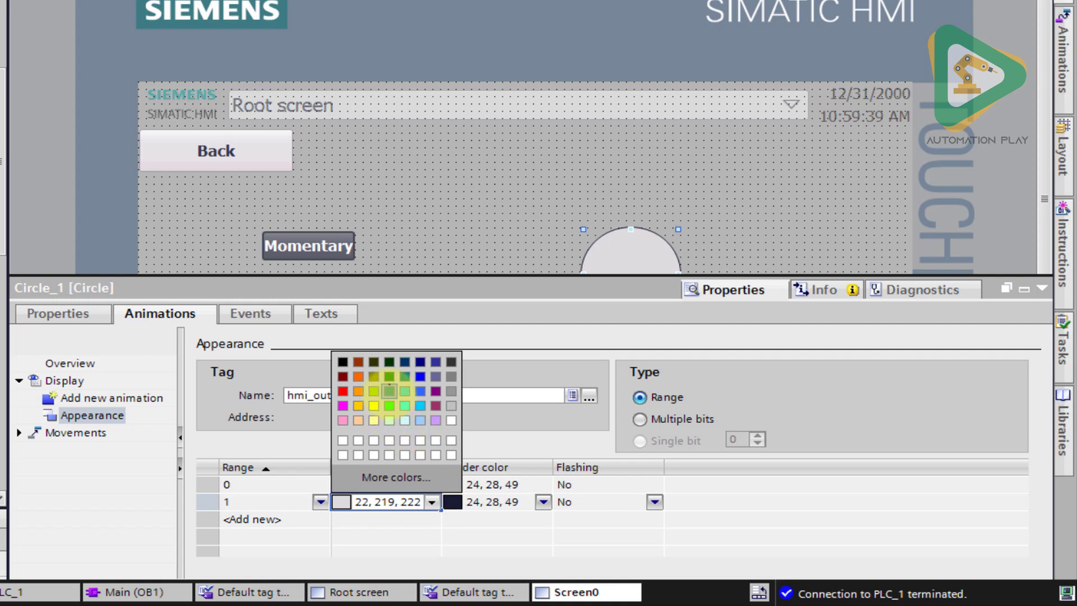
left_click(389, 391)
left_click(466, 519)
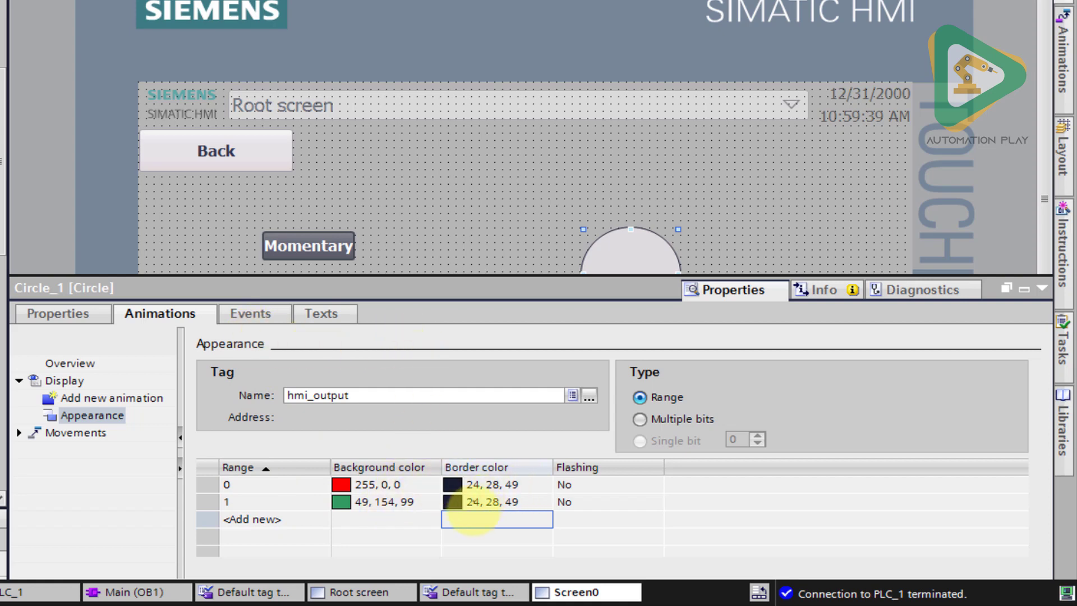
Set the SET button's border color to green (0, 255, 0).
left_click(308, 306)
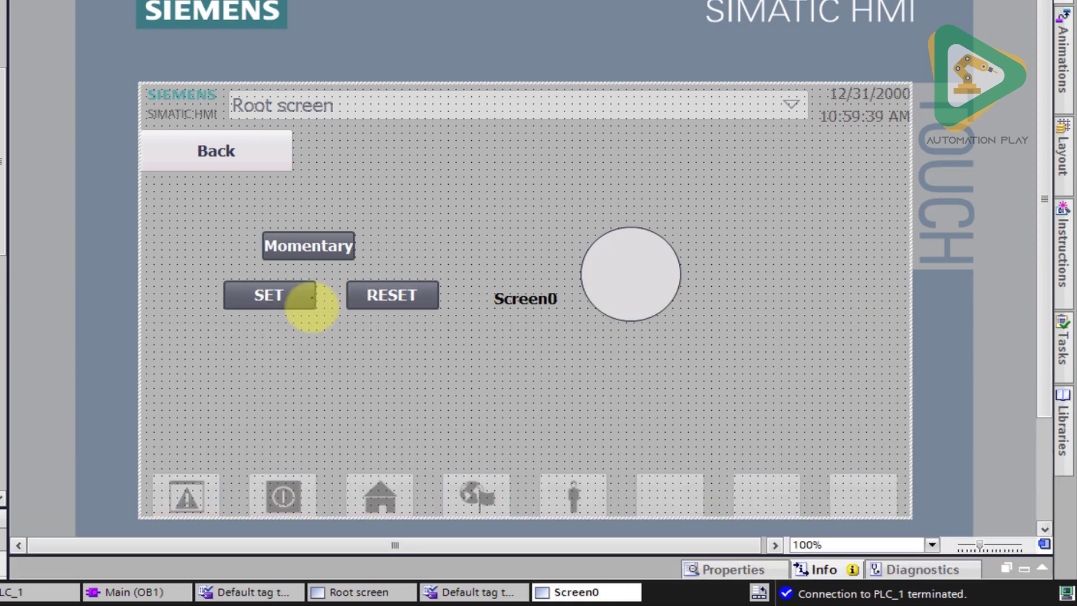
left_click(312, 310)
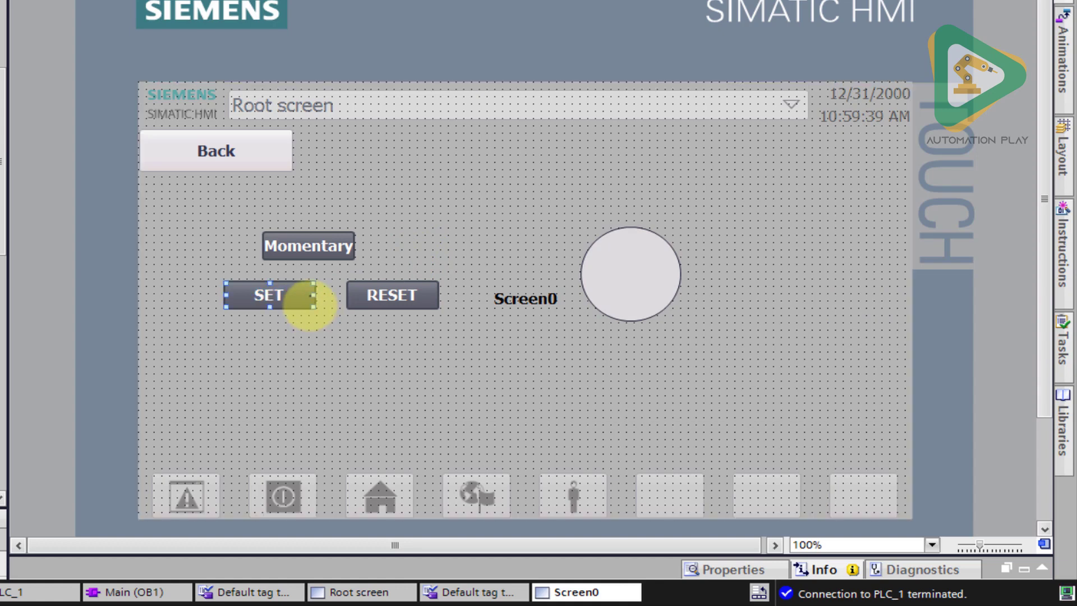
double_click(308, 306)
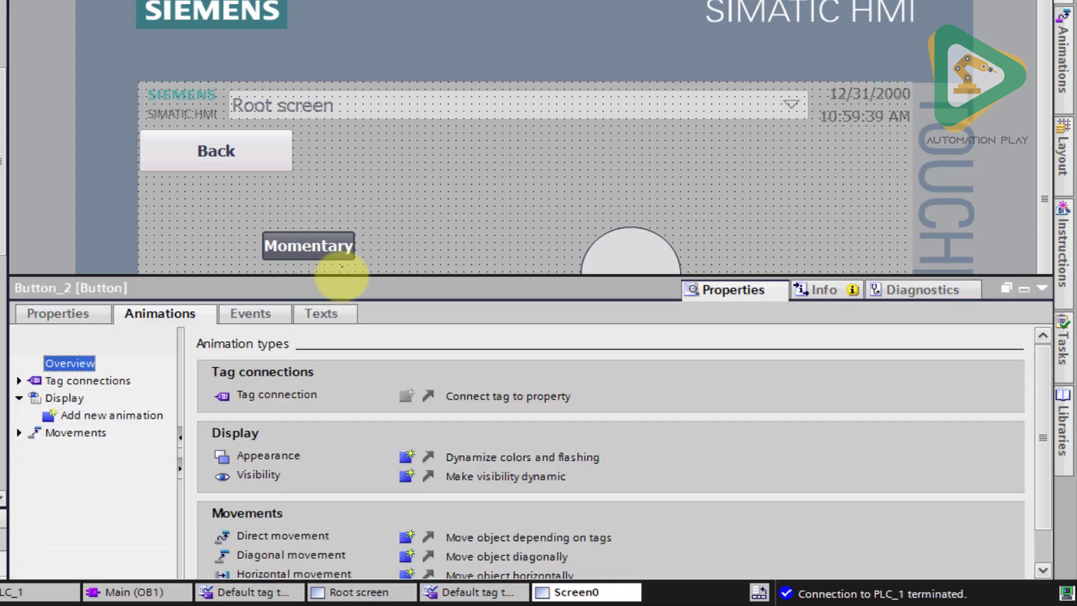
left_click(62, 314)
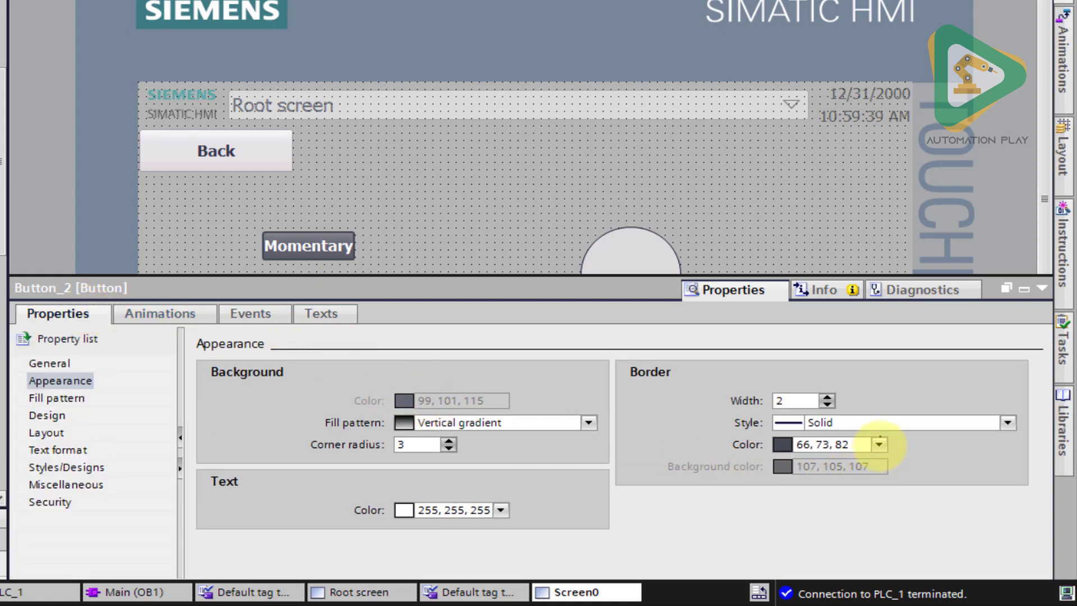
left_click(880, 445)
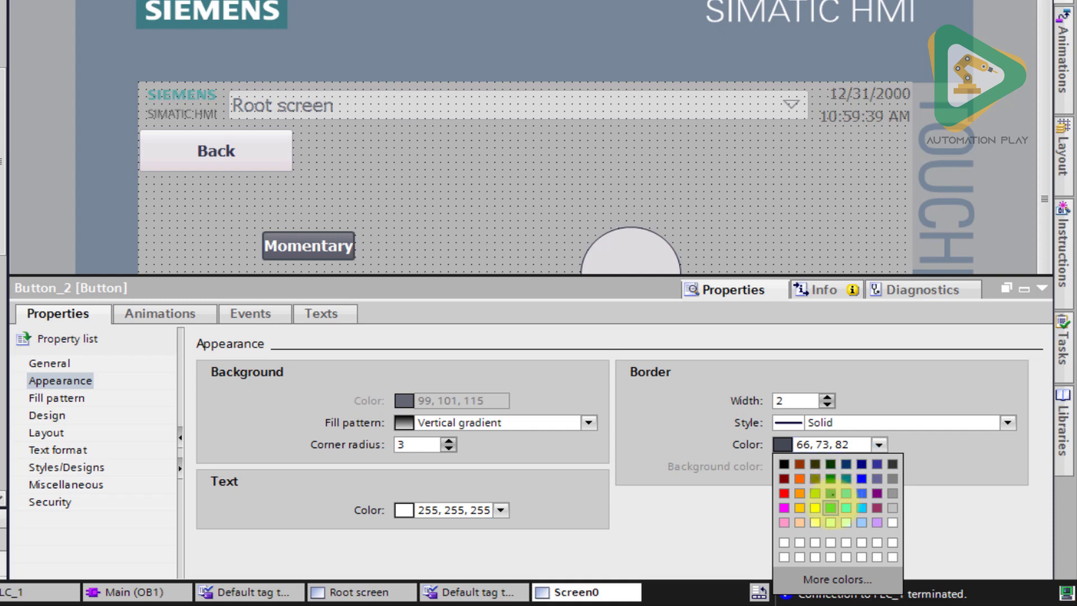
left_click(830, 508)
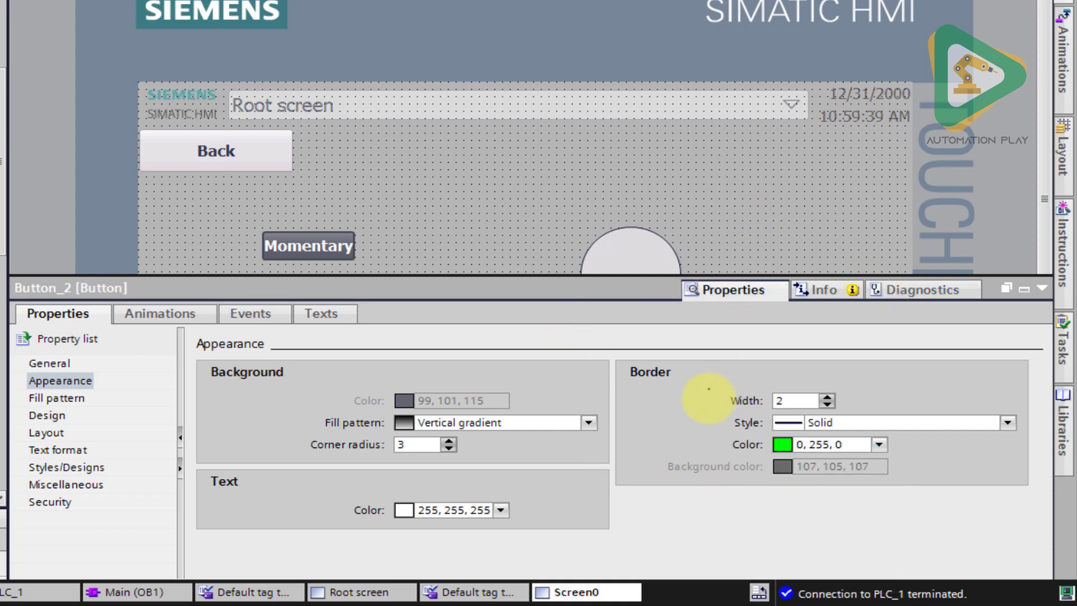
left_click(497, 245)
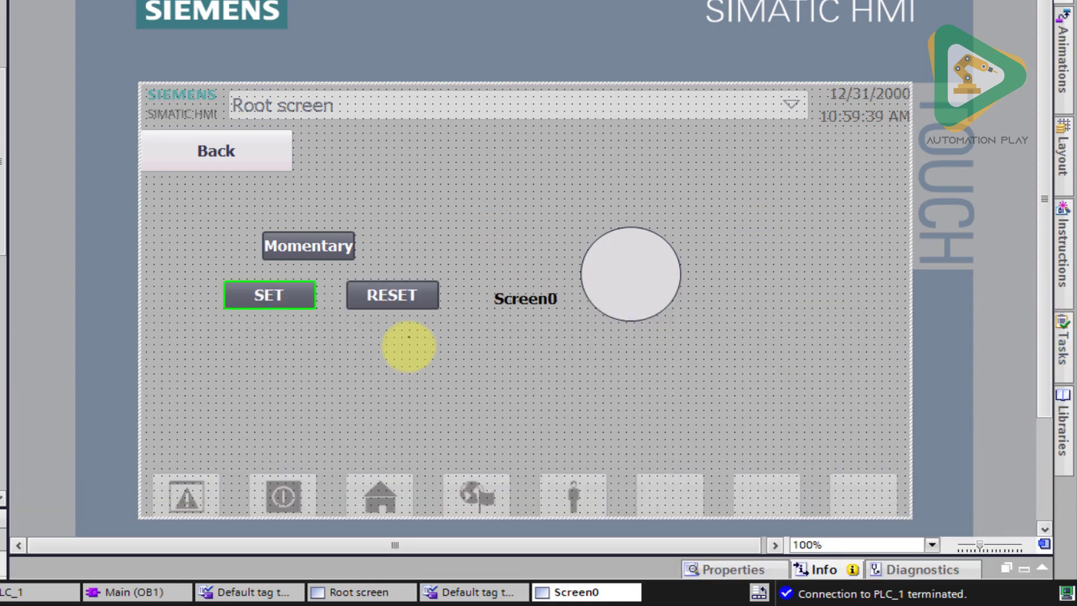
Give the SET button a Solid fill pattern with a green (0, 255, 0) background color.
left_click(300, 296)
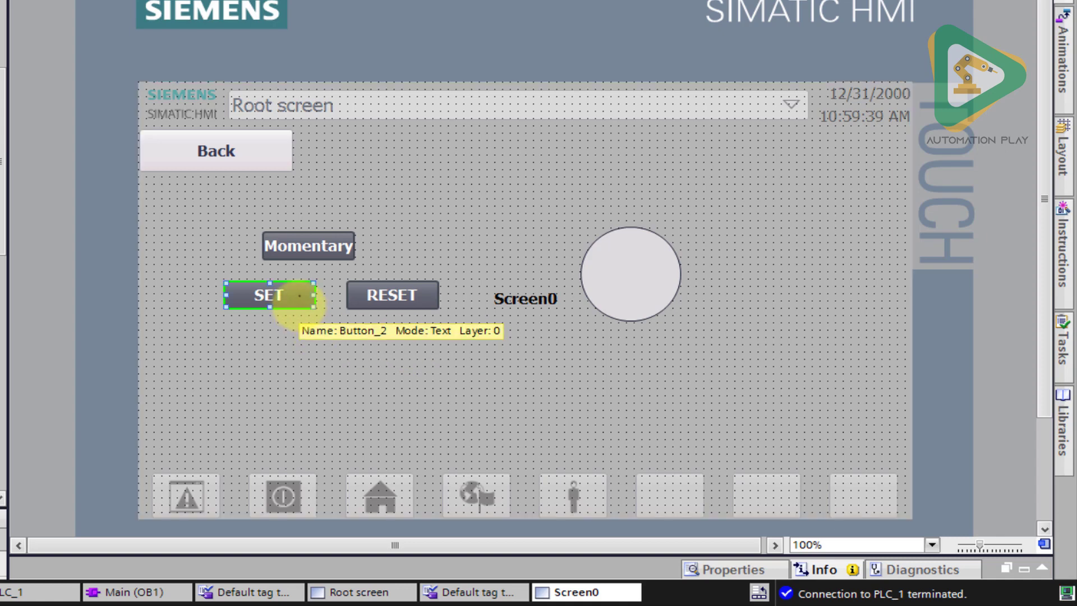
double_click(288, 297)
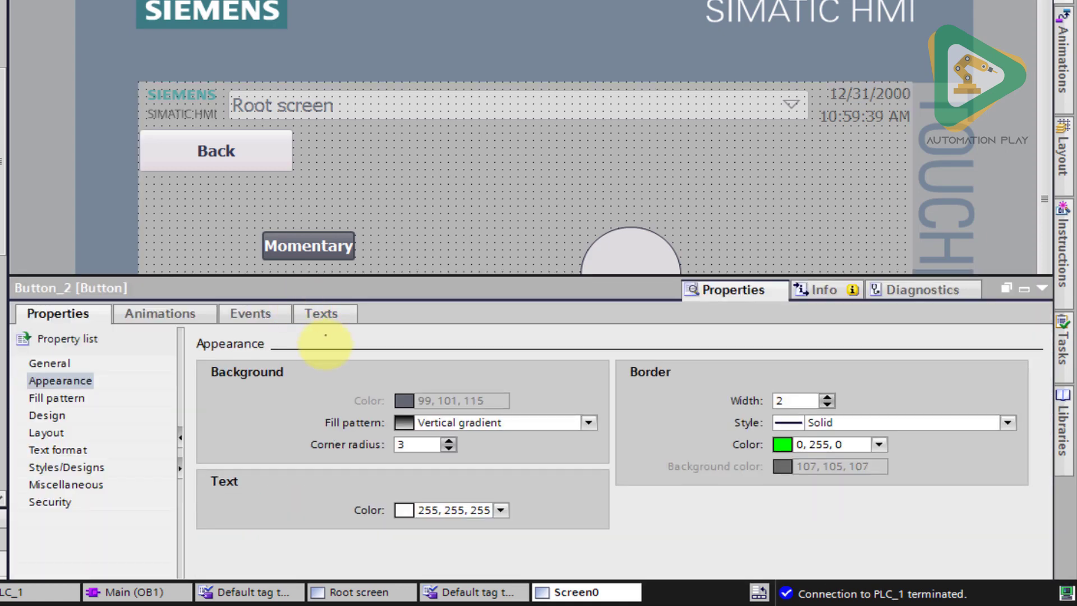
left_click(588, 422)
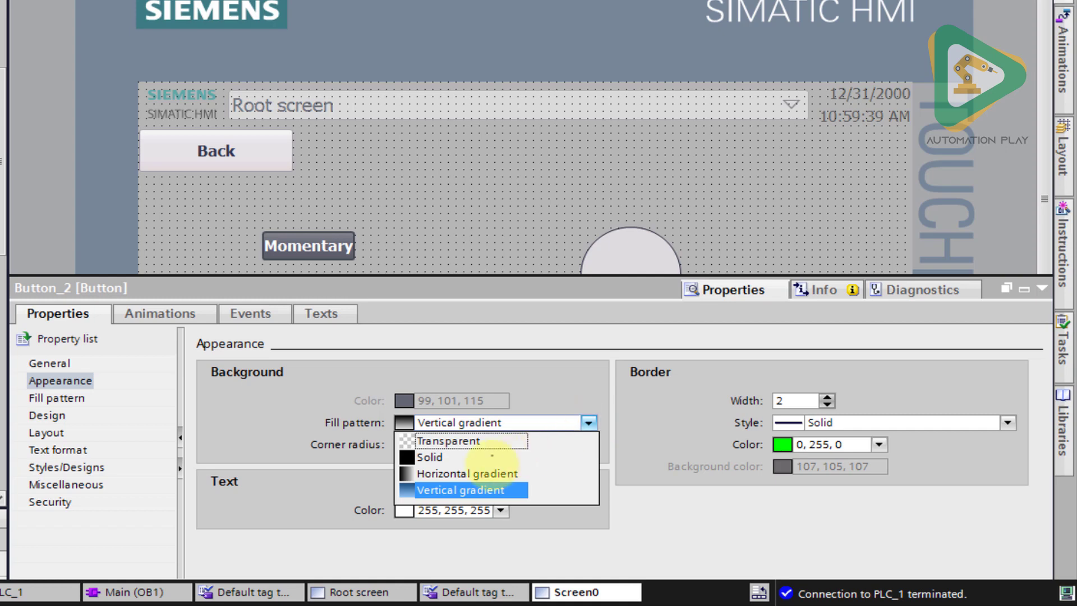
left_click(534, 365)
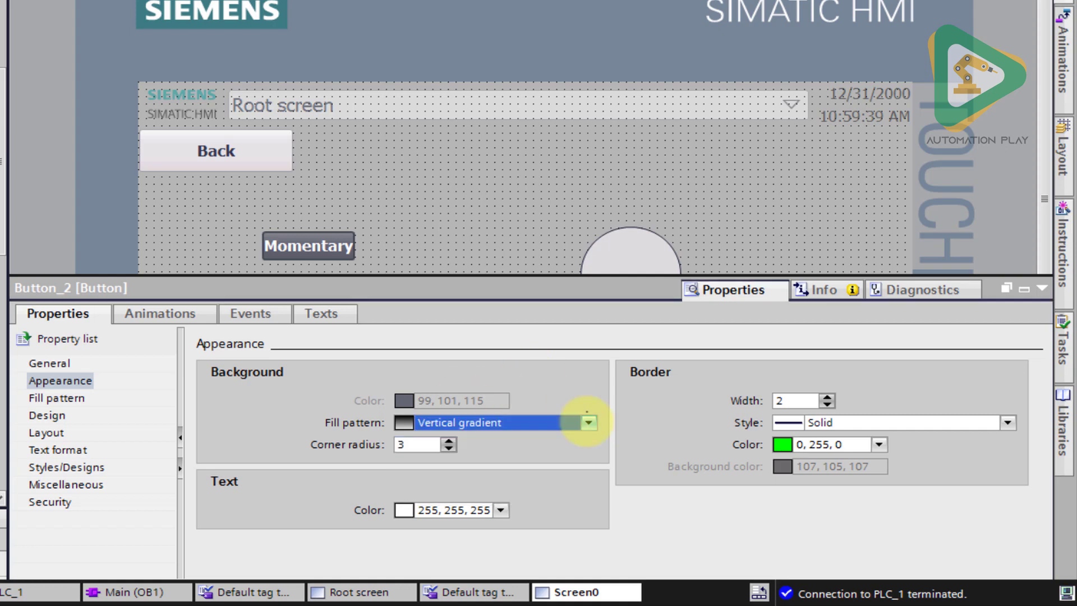
left_click(588, 422)
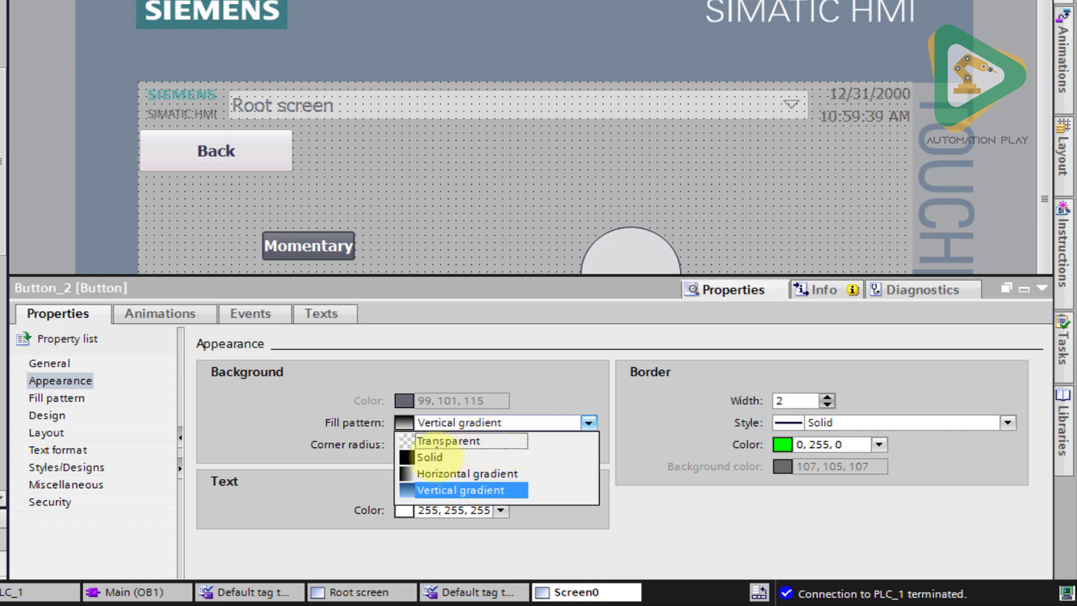
left_click(427, 395)
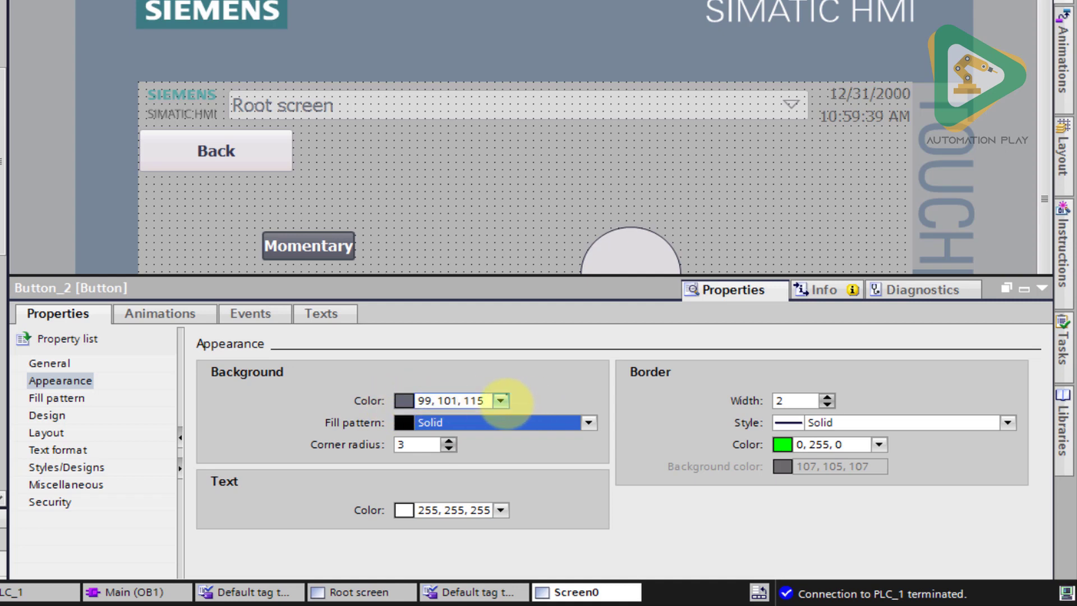
left_click(501, 401)
left_click(498, 402)
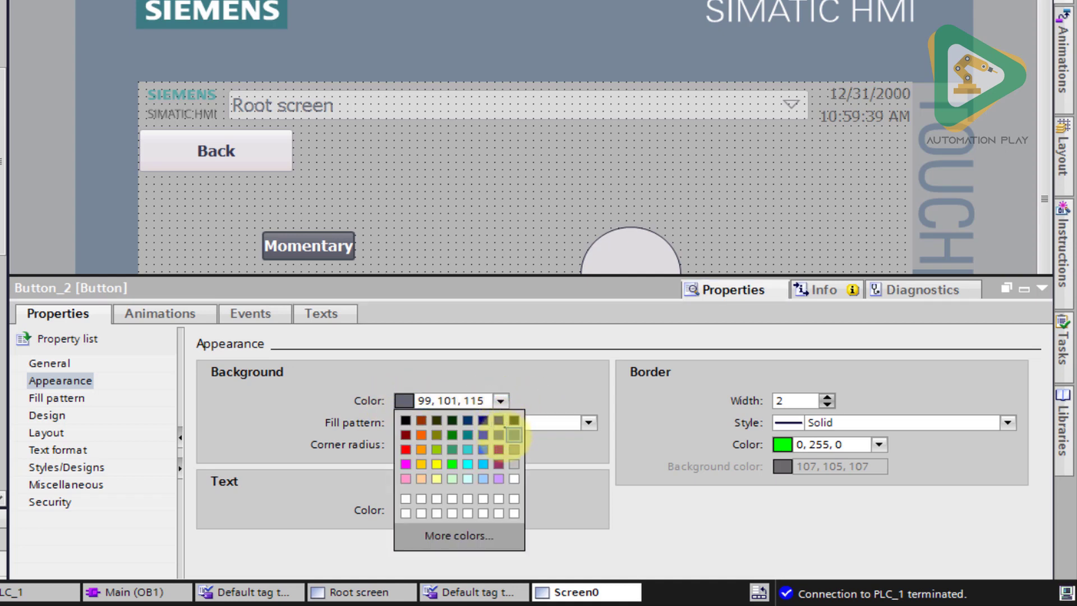
left_click(452, 464)
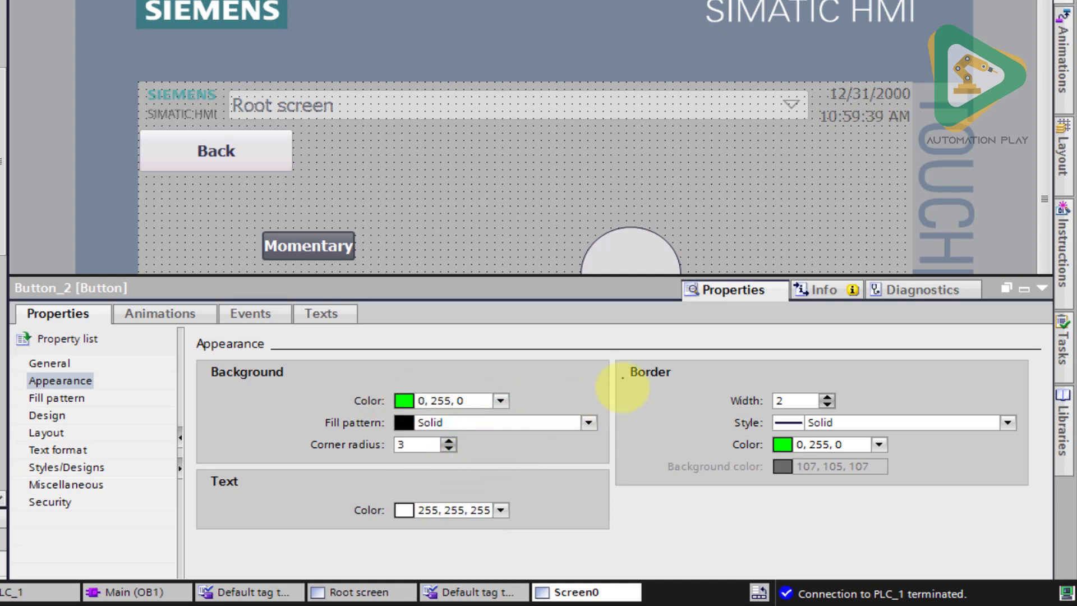
left_click(1024, 289)
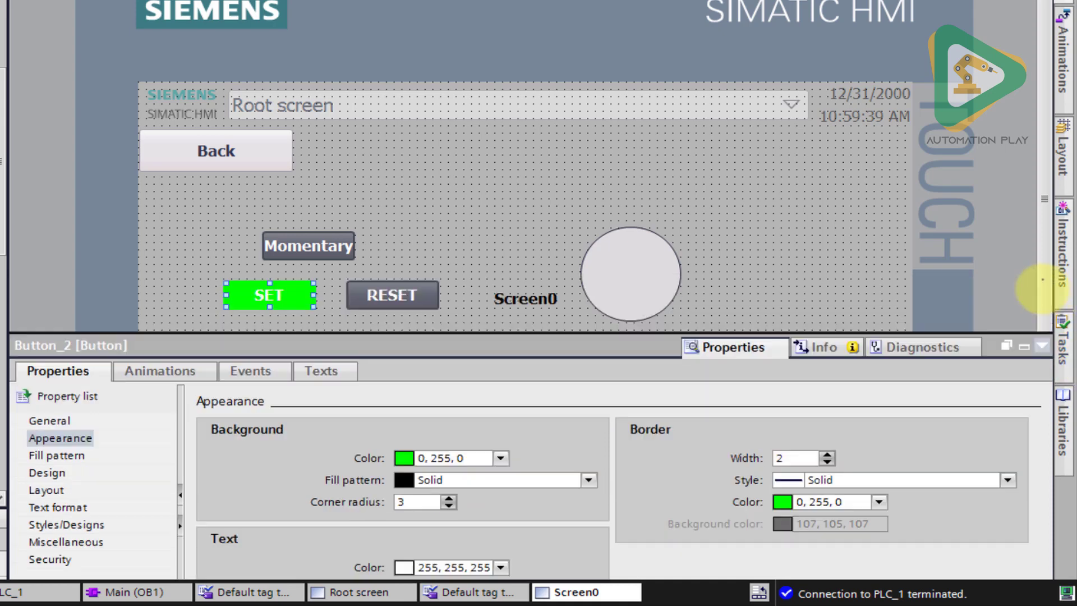
Give the RESET button a Solid fill pattern with a red (255, 0, 0) background color.
left_click(412, 294)
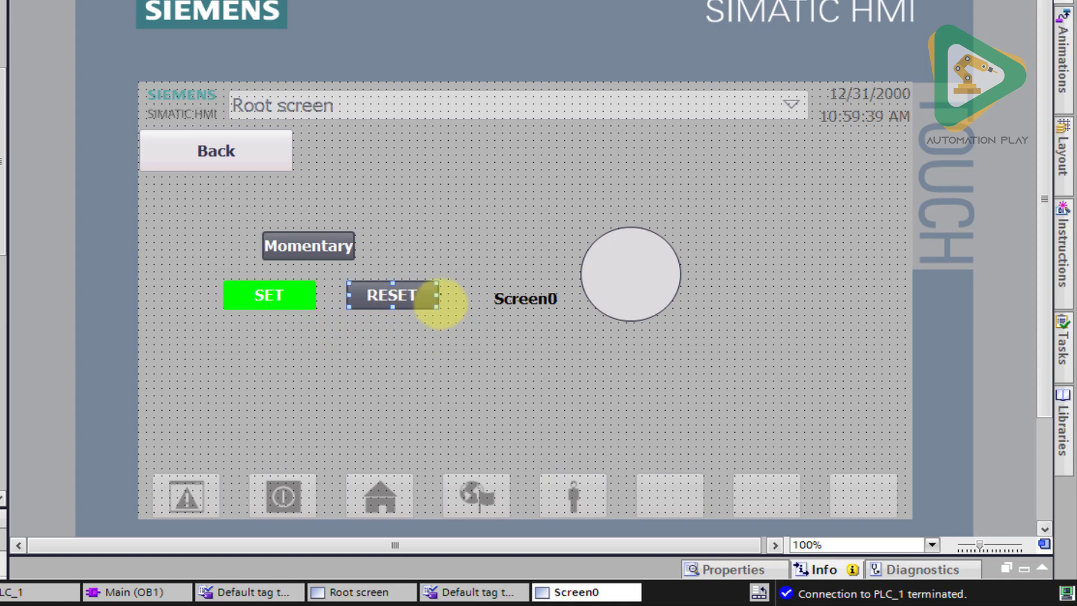
double_click(439, 299)
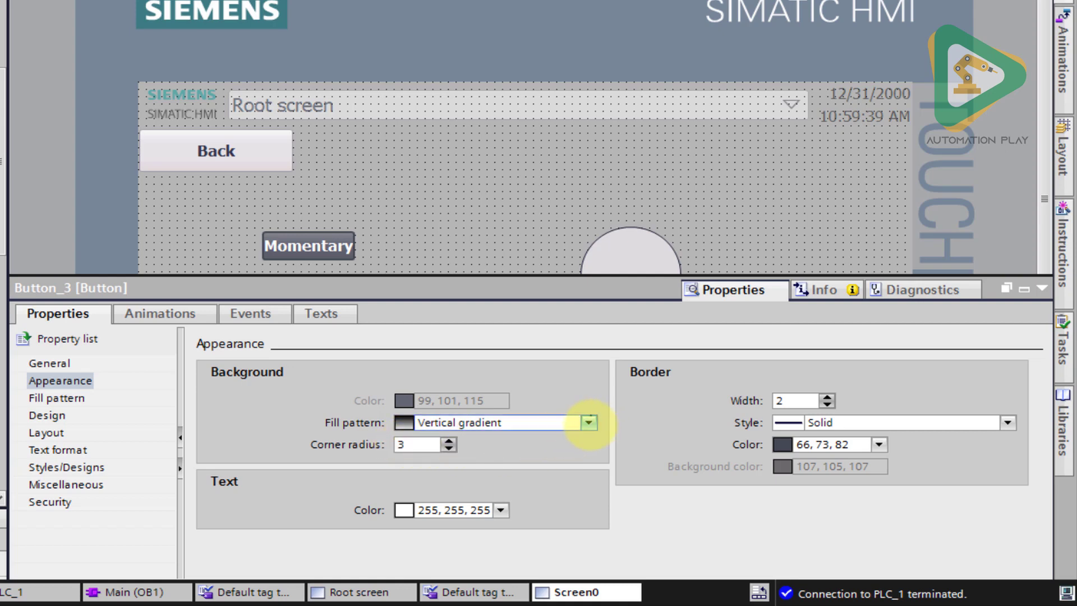
left_click(588, 422)
left_click(410, 446)
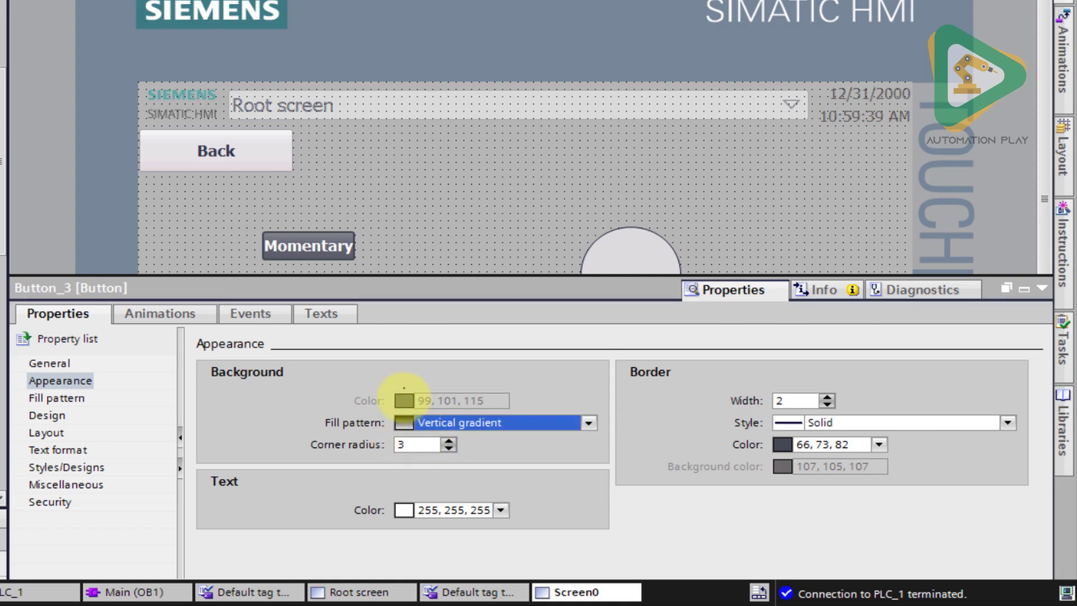
key("Up")
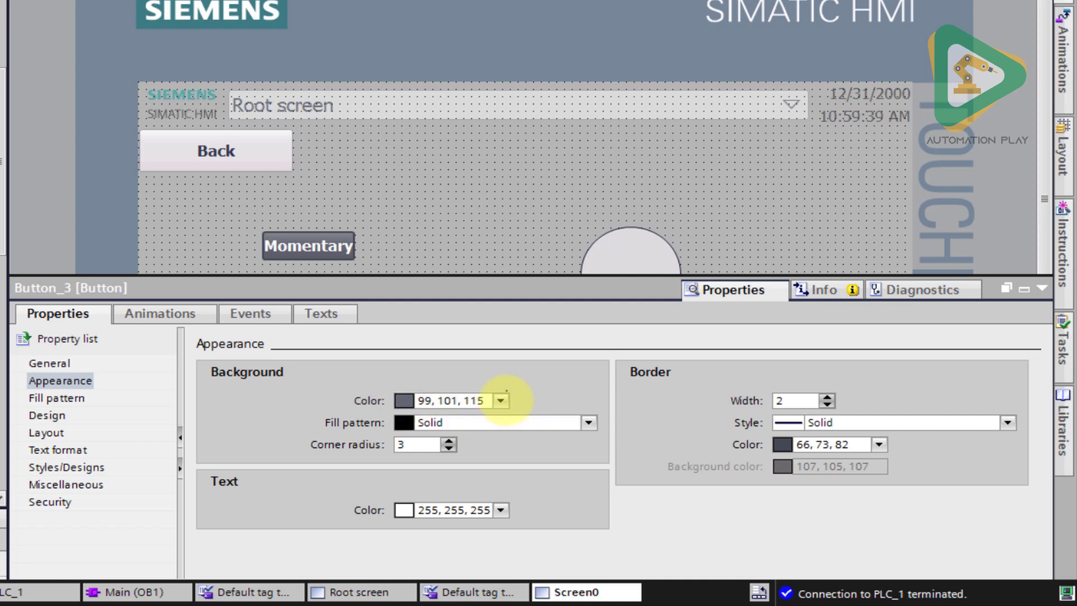
left_click(500, 400)
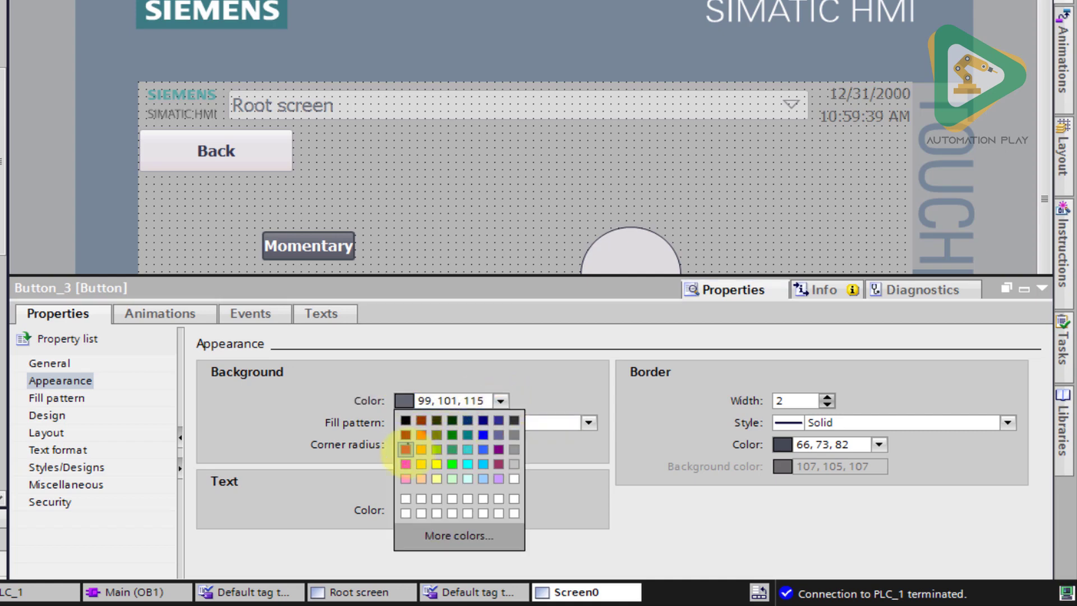
left_click(405, 450)
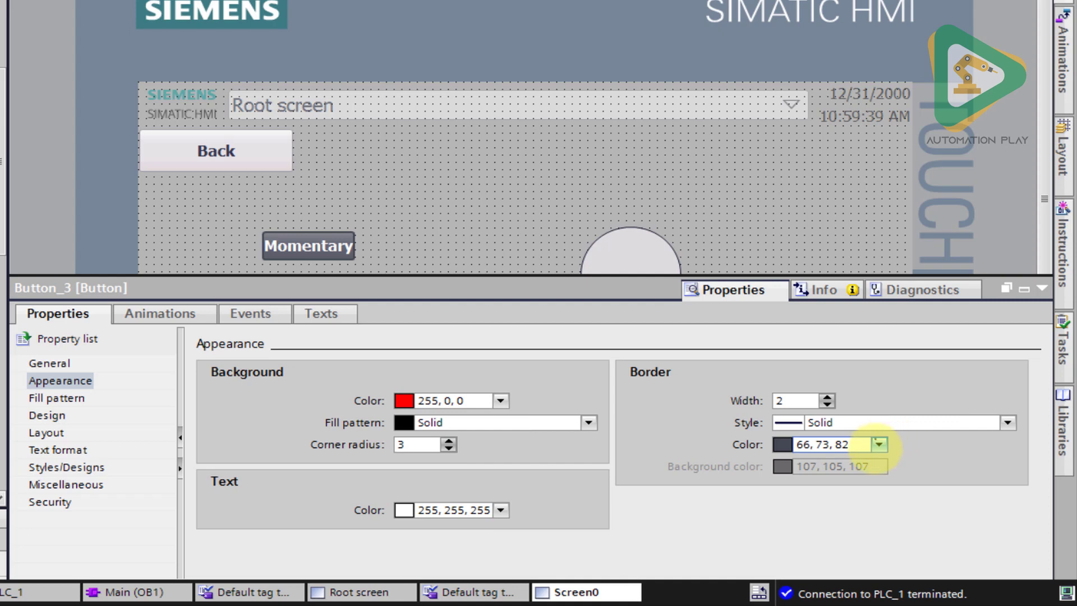
left_click(457, 216)
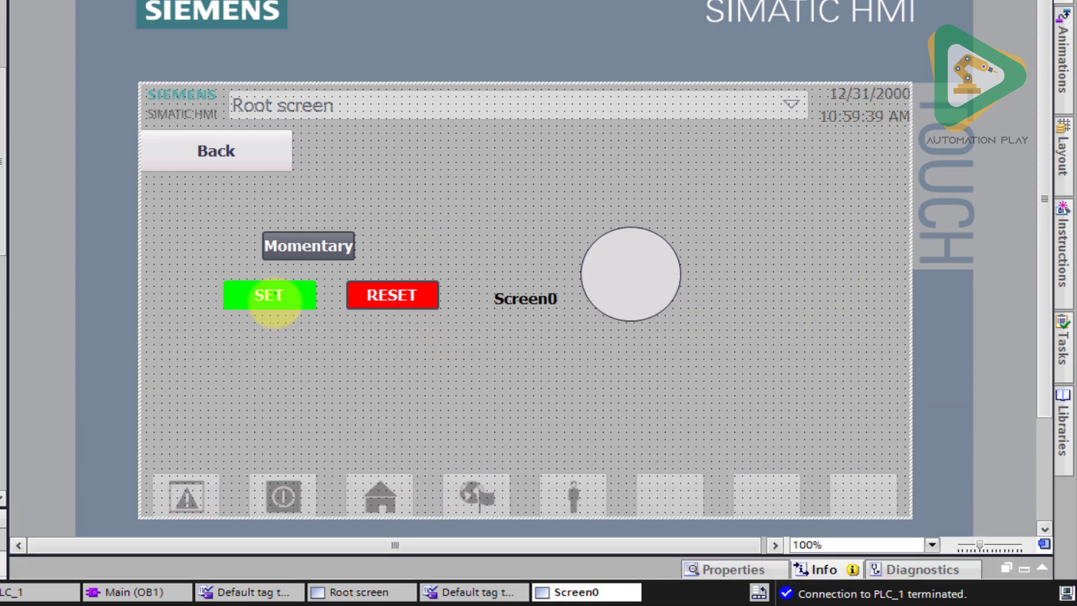
Set the SET button's text color to black (0, 0, 0).
left_click(285, 298)
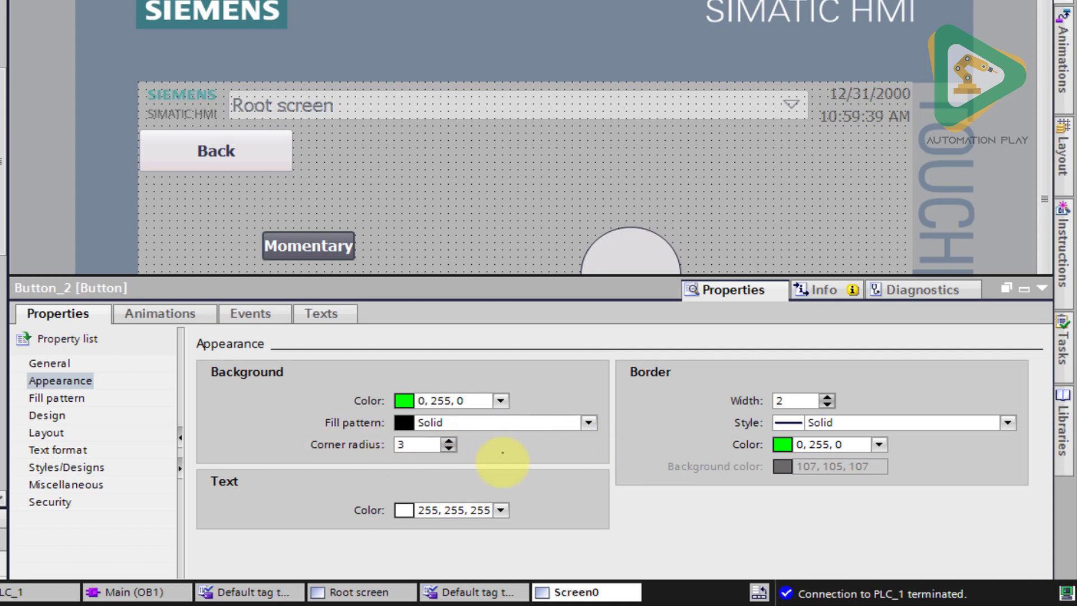
left_click(501, 510)
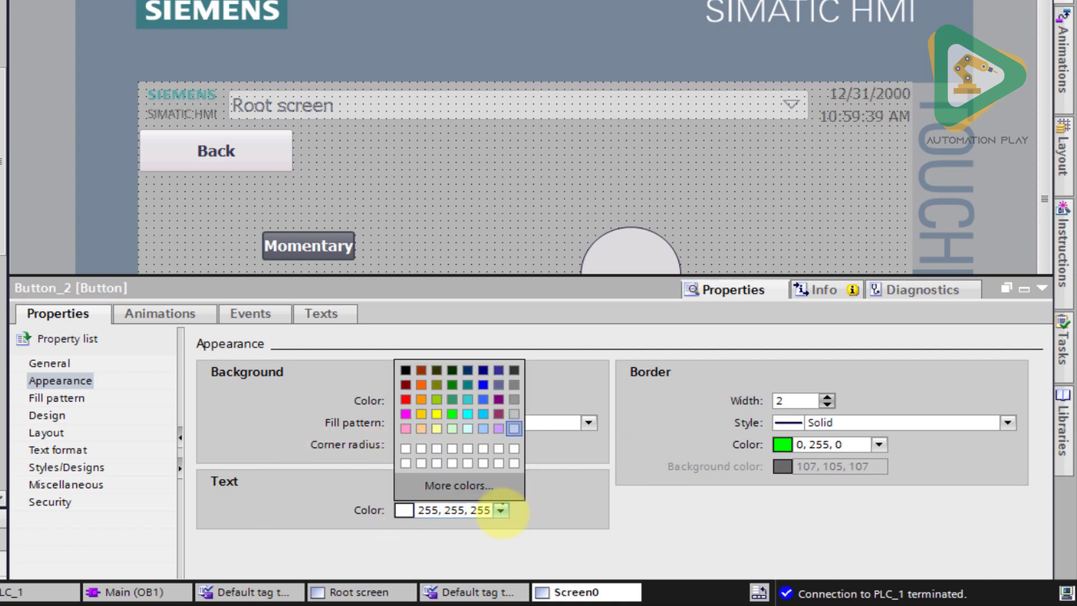
left_click(405, 370)
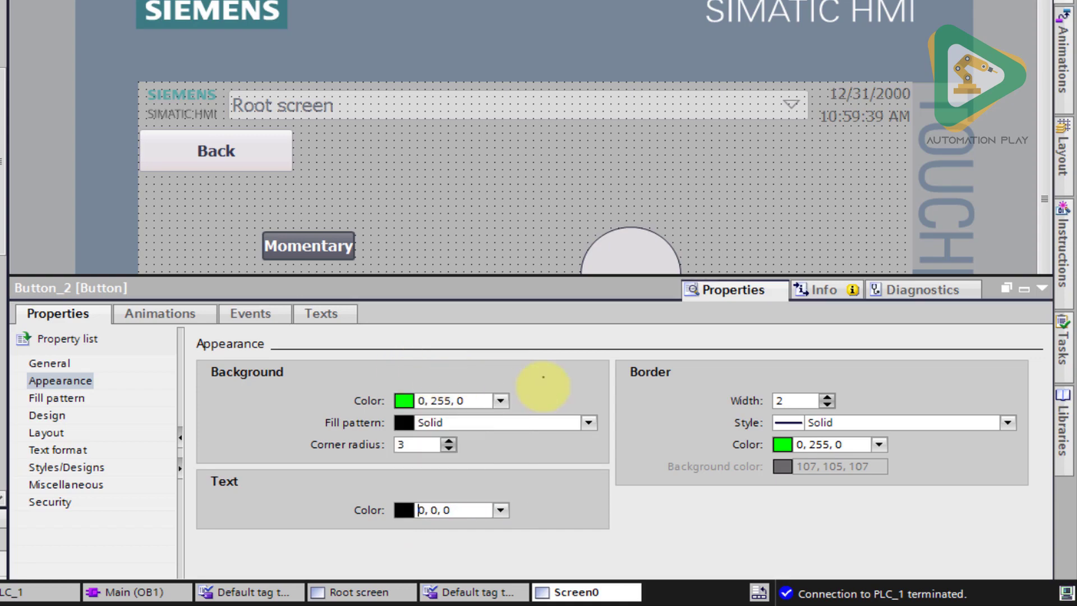
left_click(1041, 288)
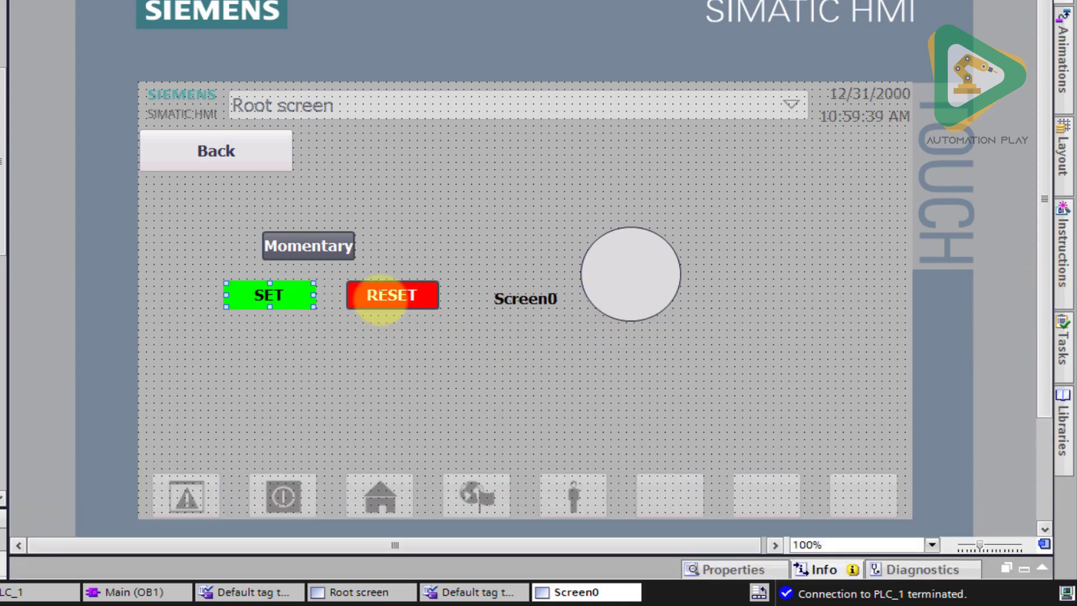
mouse_move(382, 300)
left_mouse_down()
mouse_move(361, 320)
mouse_move(371, 317)
left_mouse_up()
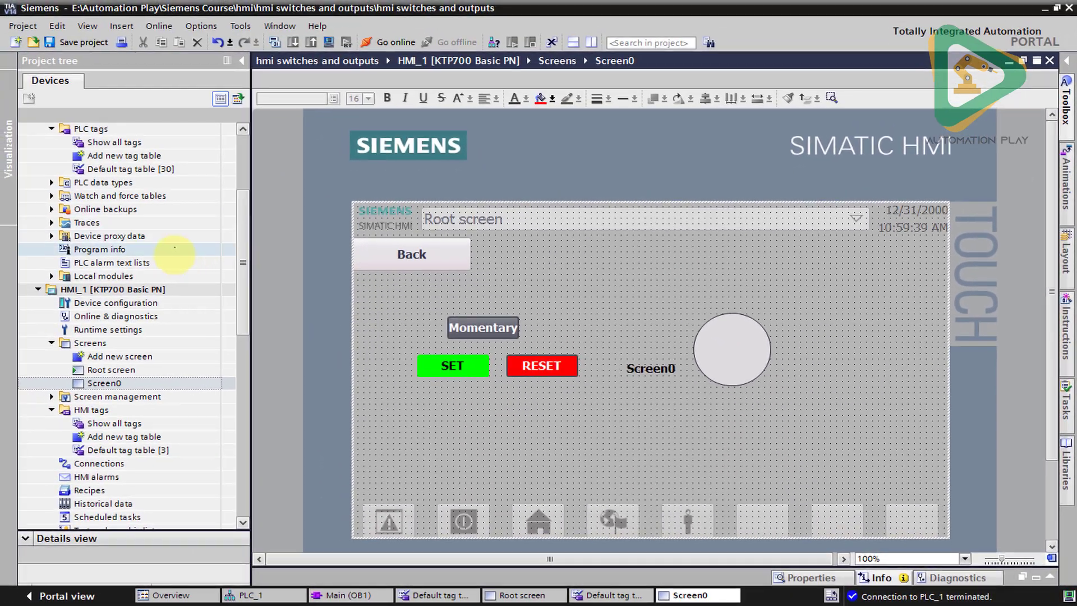
Start the simulation of the HMI_1 [KTP700 Basic PN] device.
left_click(141, 289)
right_click(142, 293)
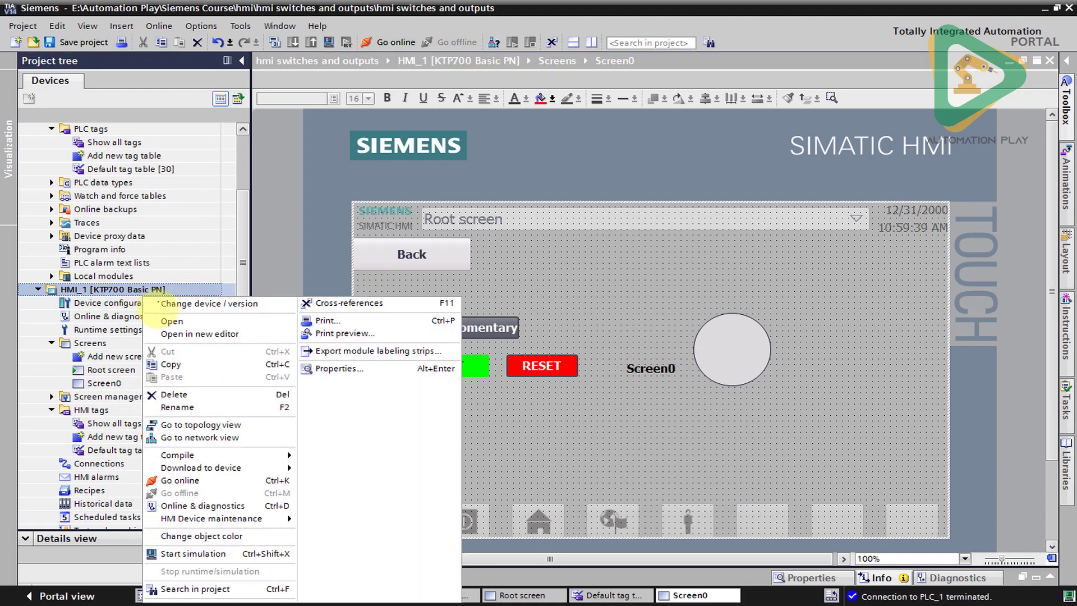
mouse_move(225, 473)
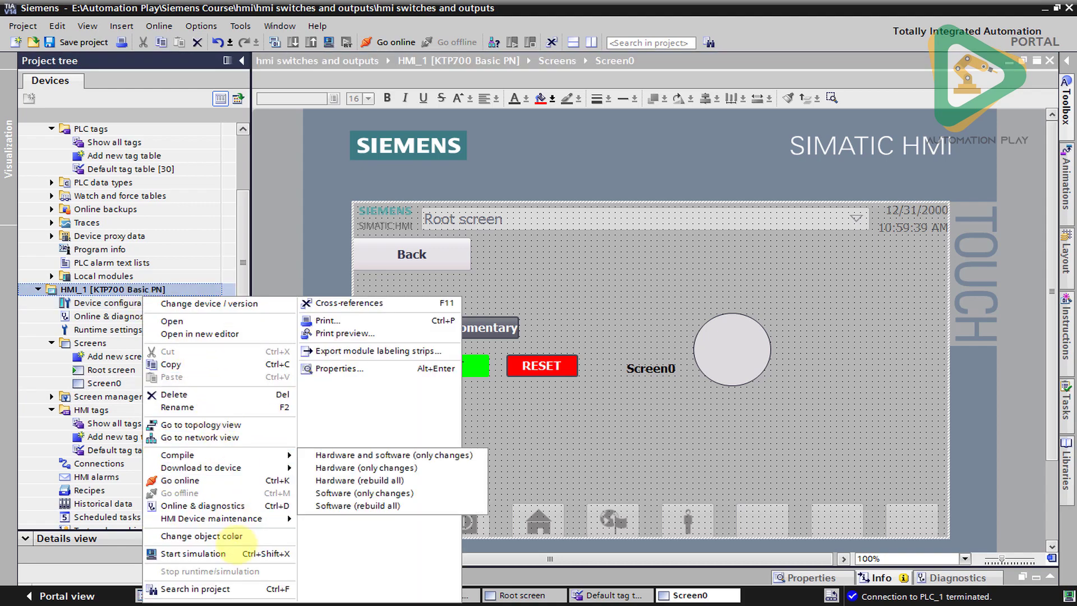
left_click(234, 539)
left_click(882, 596)
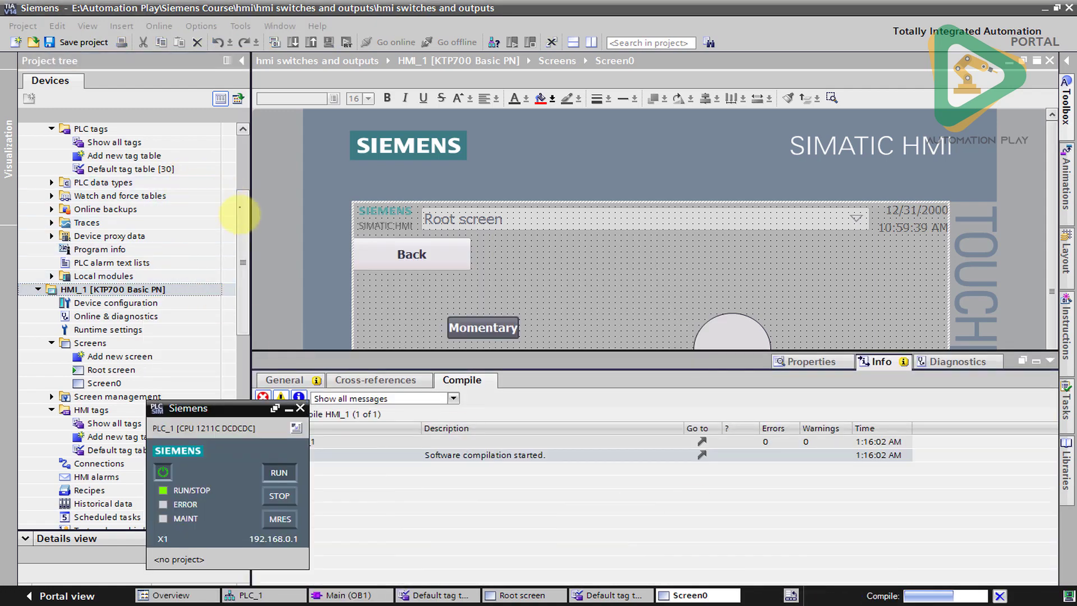
Open the Main [OB1] block of PLC_1 with the project tree collapsed and turn on program monitoring.
left_click_drag(240, 212, 241, 149)
double_click(109, 235)
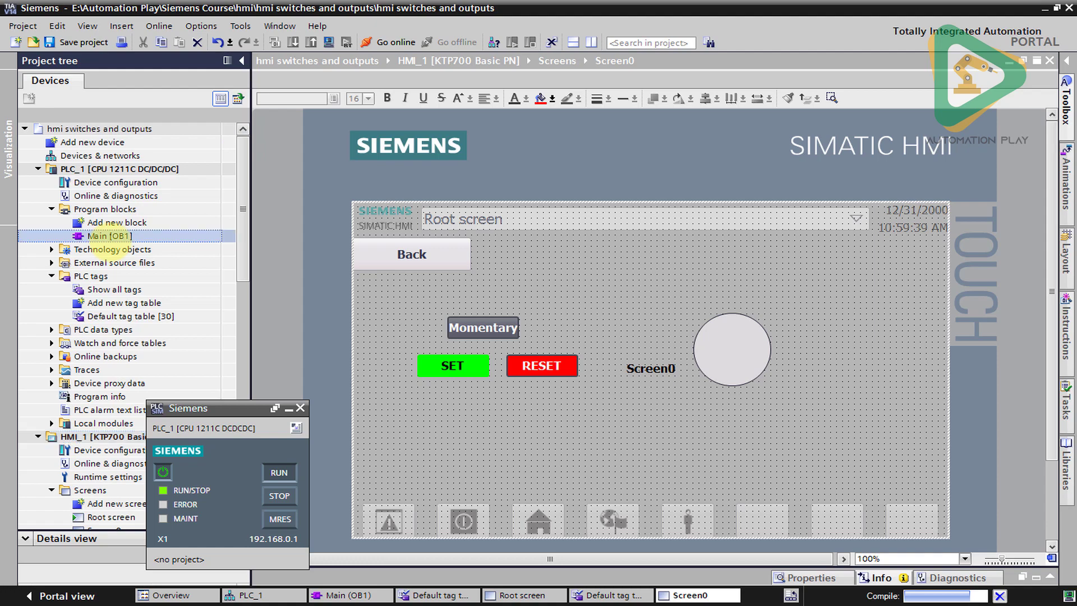
left_click(242, 61)
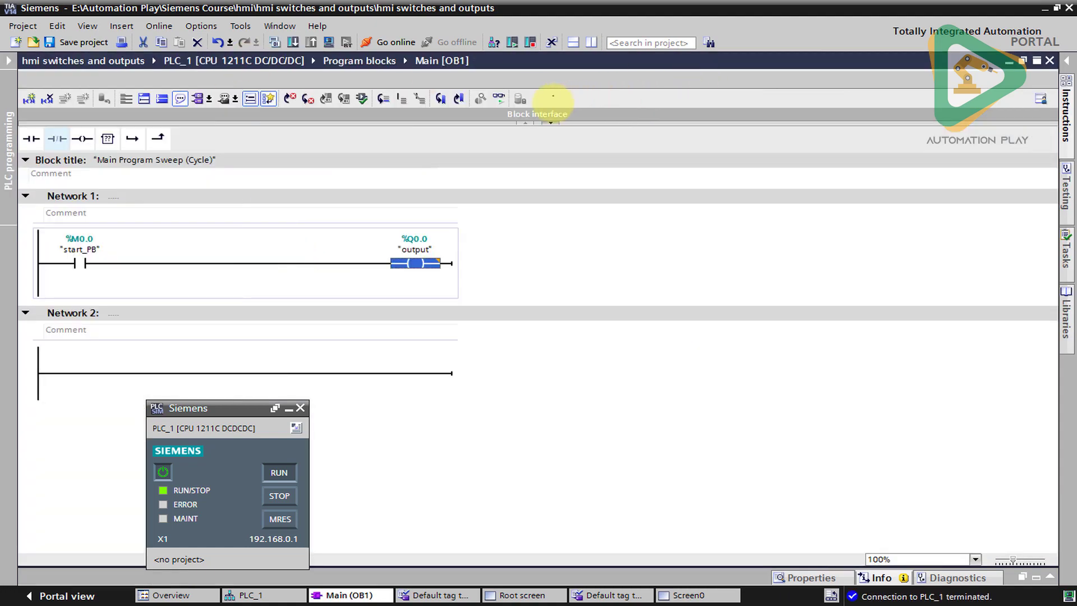
left_click(499, 99)
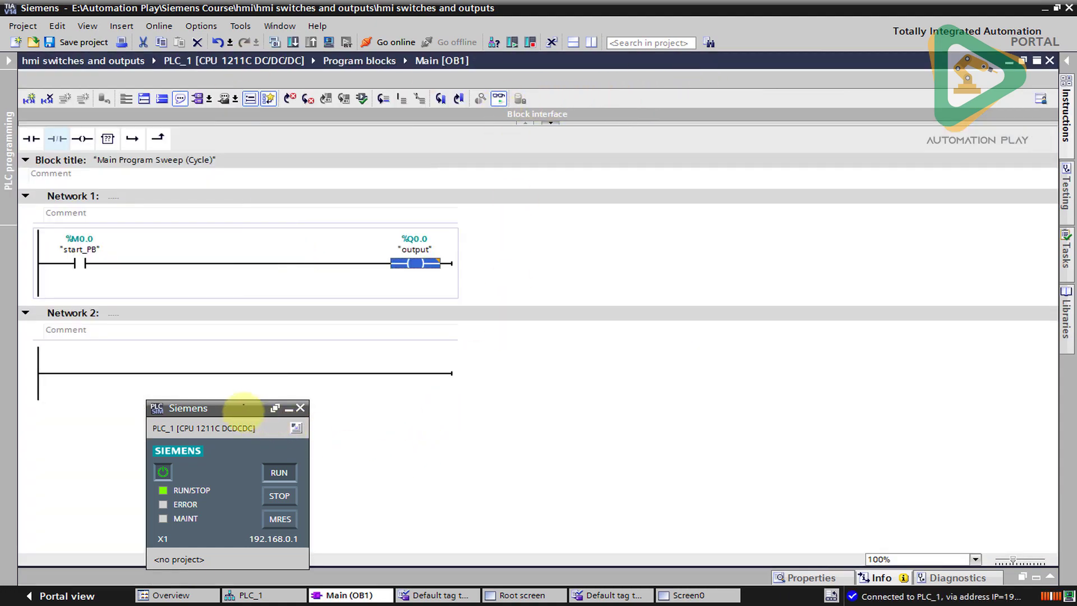
Open Screen0 in the RT Simulator and arrange the simulator windows so Network 1 can be seen beside them.
left_click_drag(243, 408, 213, 376)
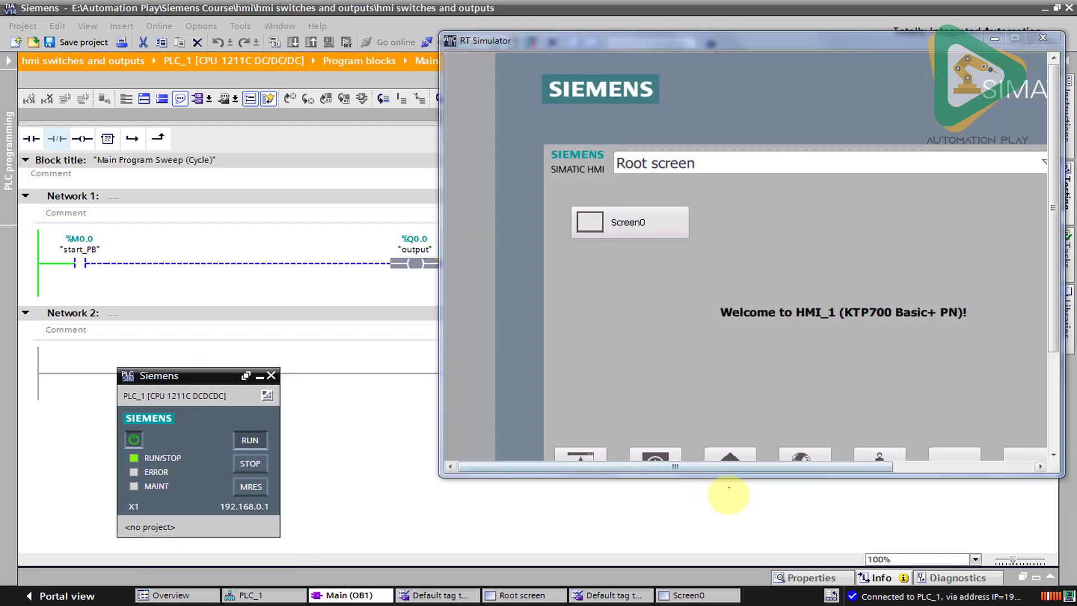
left_click(645, 223)
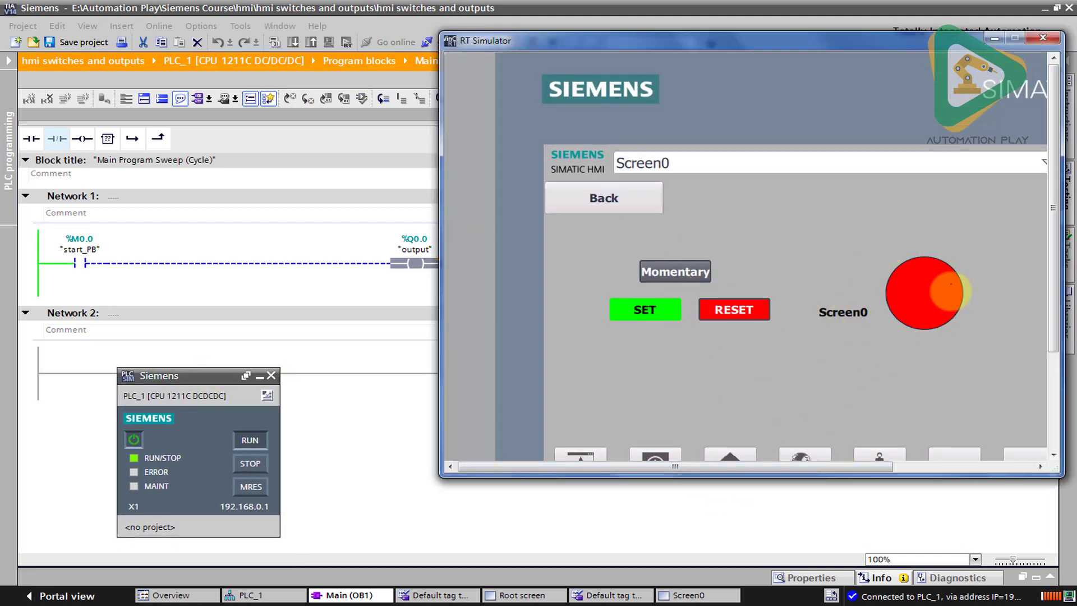
left_click_drag(441, 478, 483, 557)
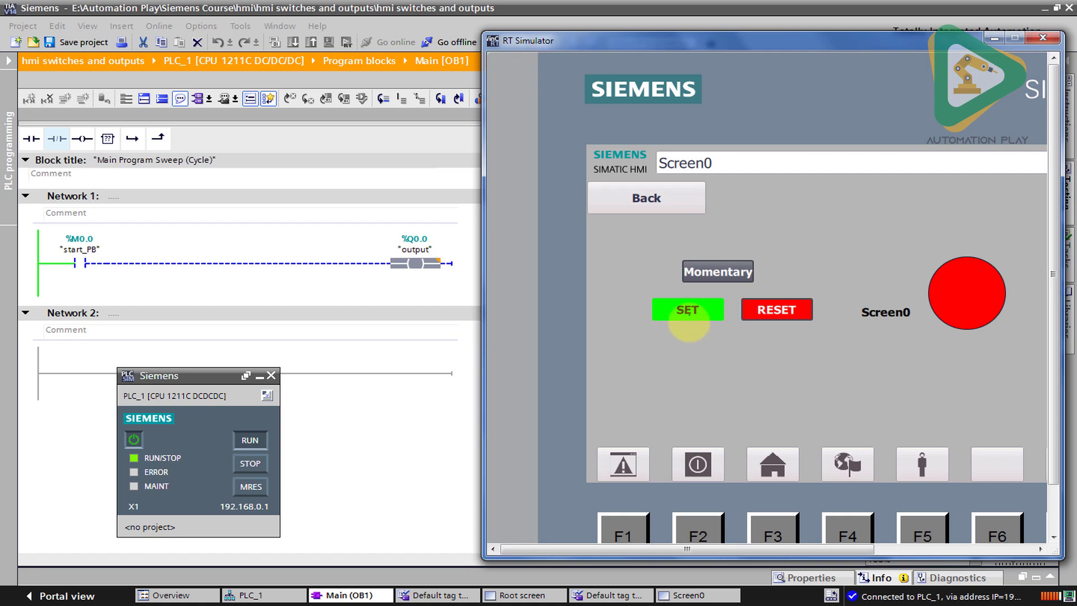
Test the output indicator circle in the simulated Screen0 by operating SET and RESET twice and the Momentary button once.
left_click(694, 316)
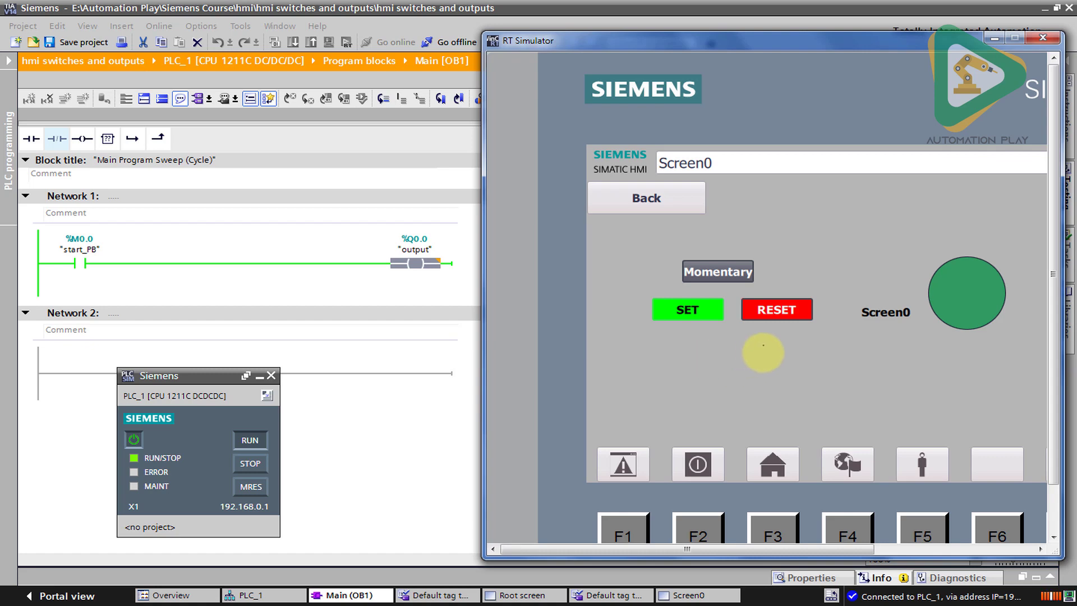
left_click(777, 309)
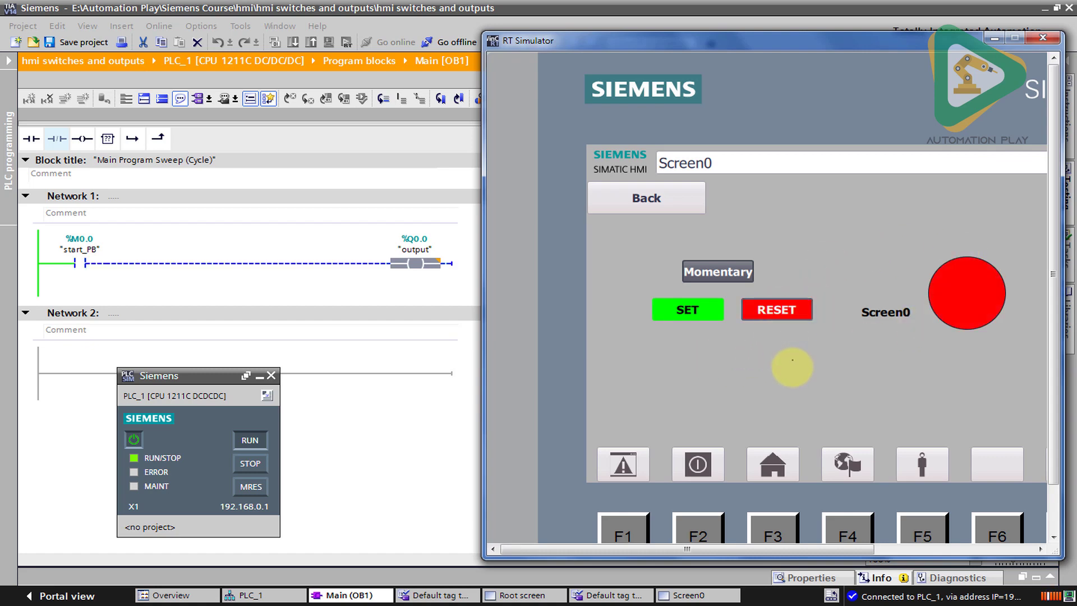
left_click(696, 311)
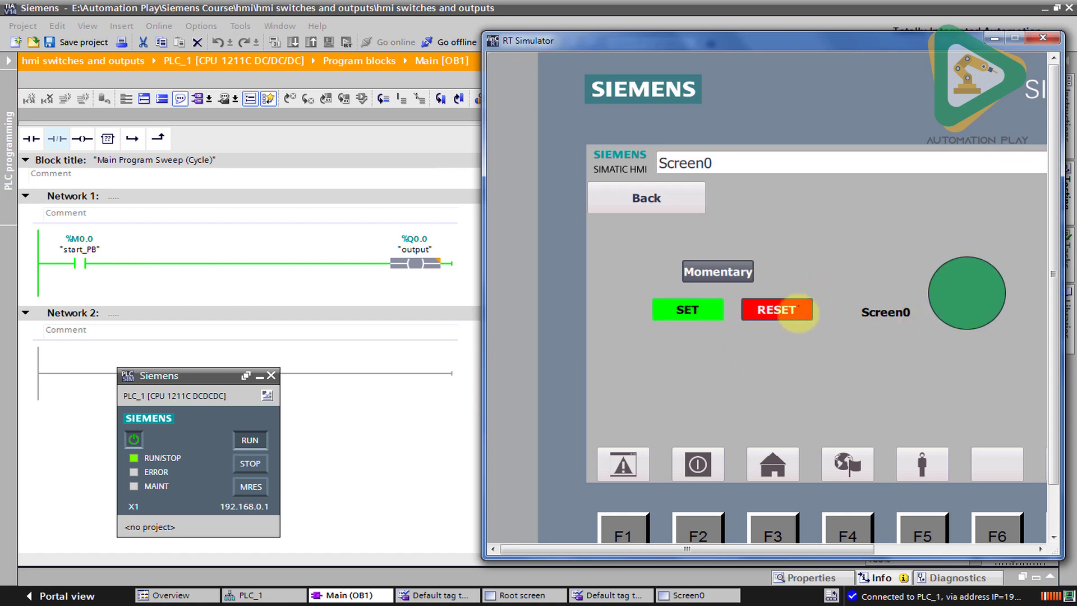
left_click(779, 313)
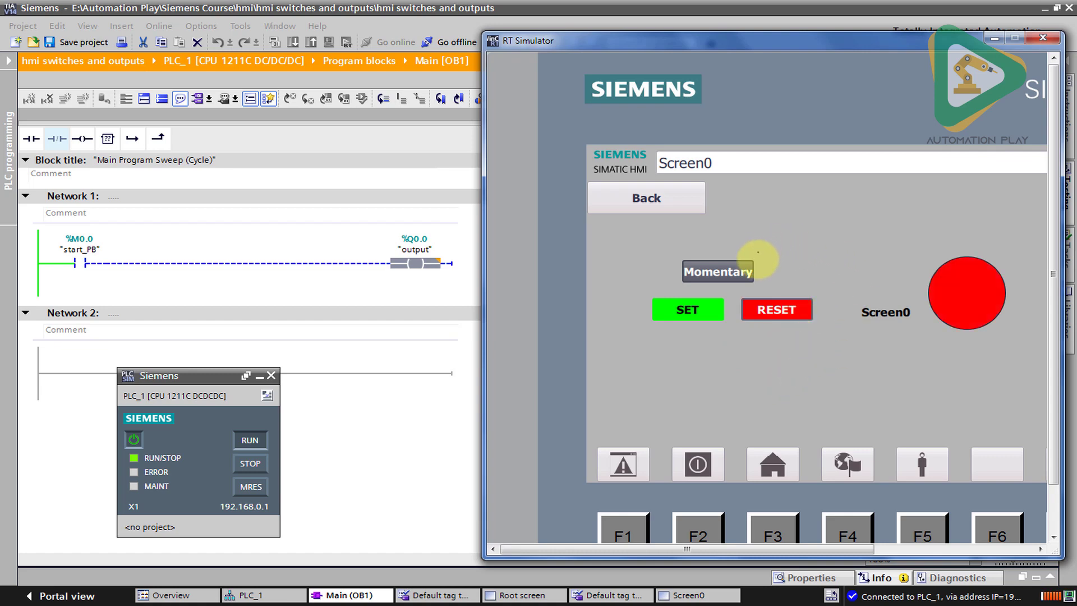
left_click(742, 261)
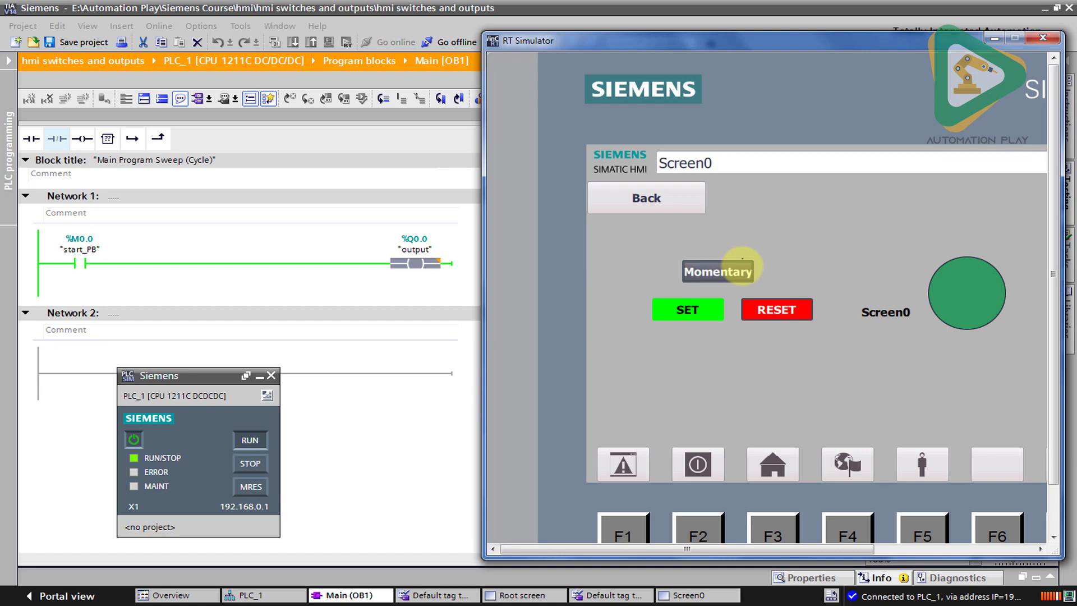
left_click_drag(741, 259, 765, 264)
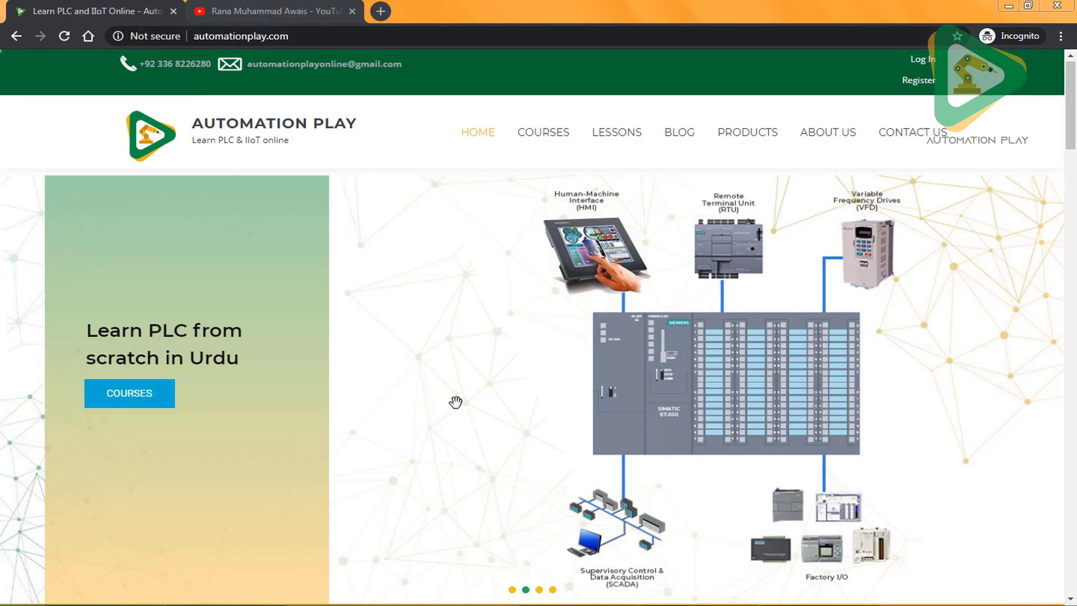
Look through the popular courses on the automationplay.com home page and switch to the YouTube channel's videos.
left_click_drag(1075, 108, 1074, 387)
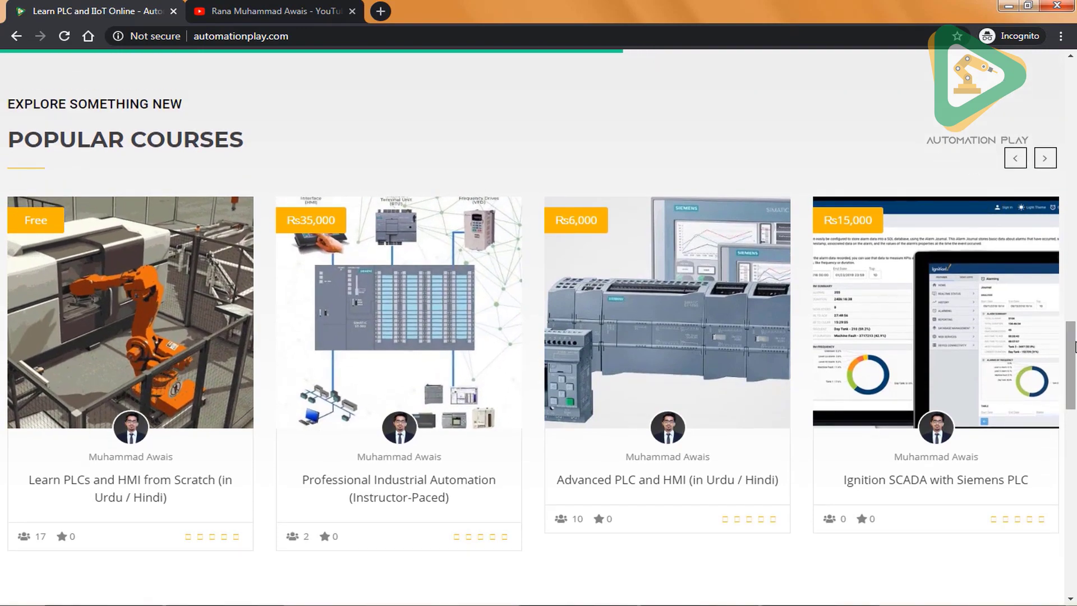
left_click_drag(1075, 347, 1074, 96)
left_click(292, 10)
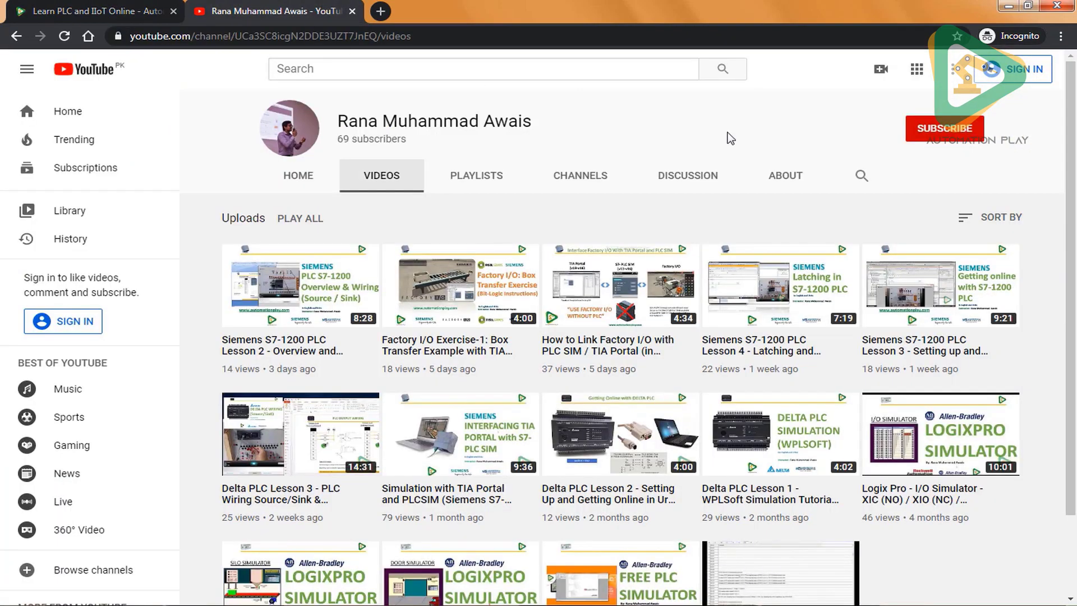